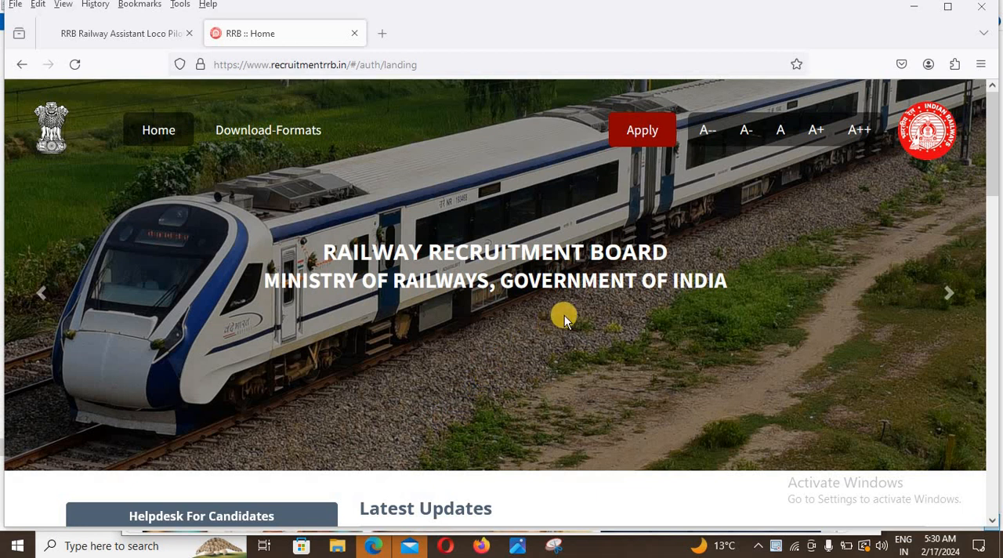
Step: Start creating a new applicant account, accept the declaration for CEN No 01/2024 and proceed to the registration form
left_click(637, 135)
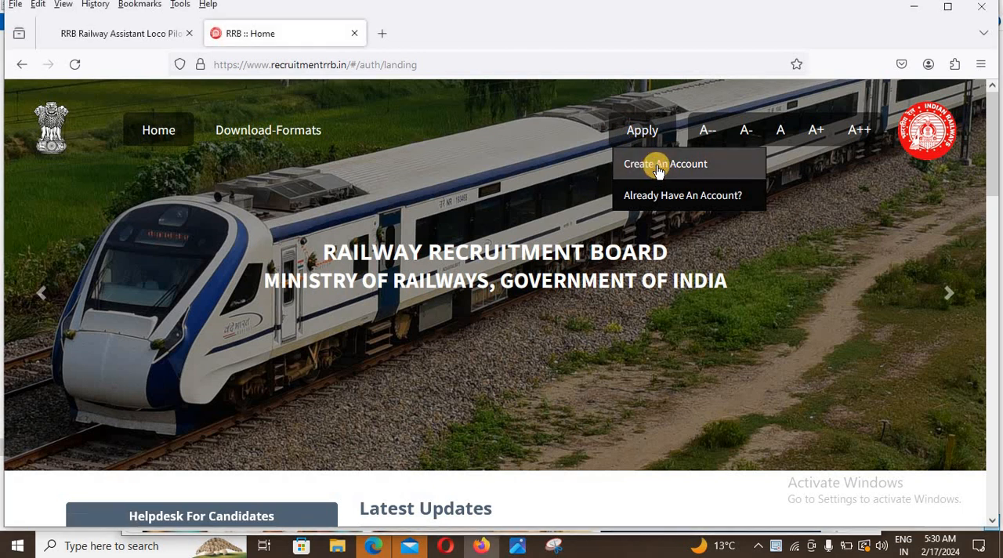
left_click(658, 168)
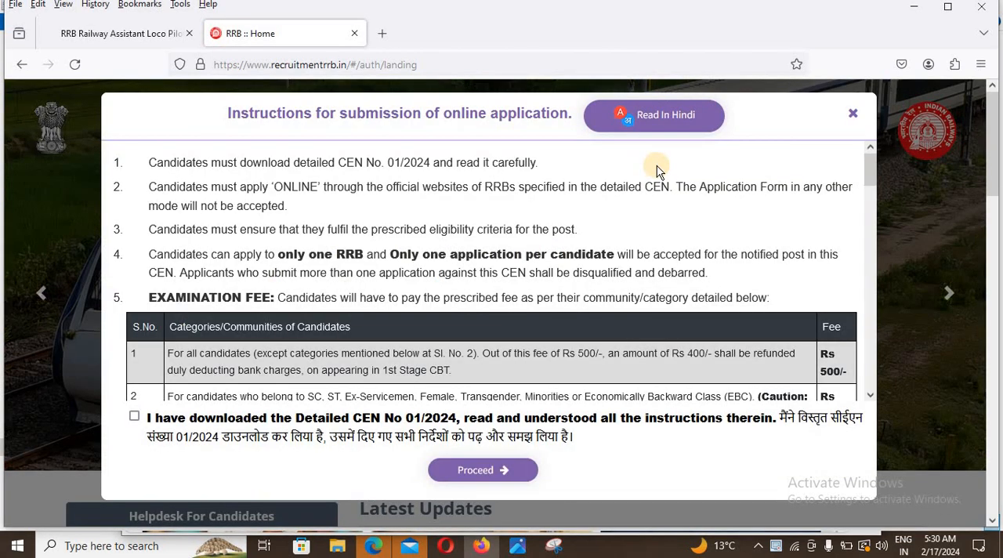
left_click(134, 416)
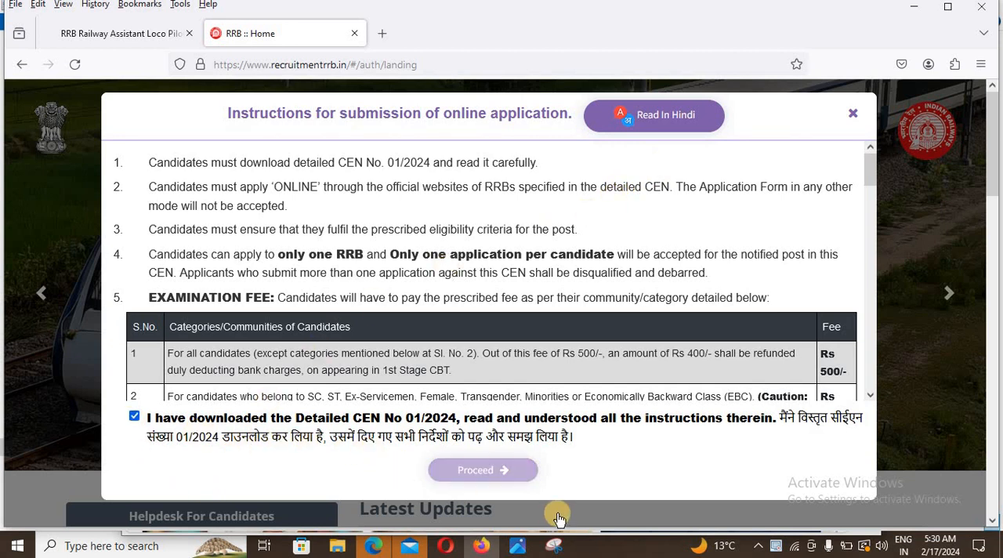
left_click(466, 474)
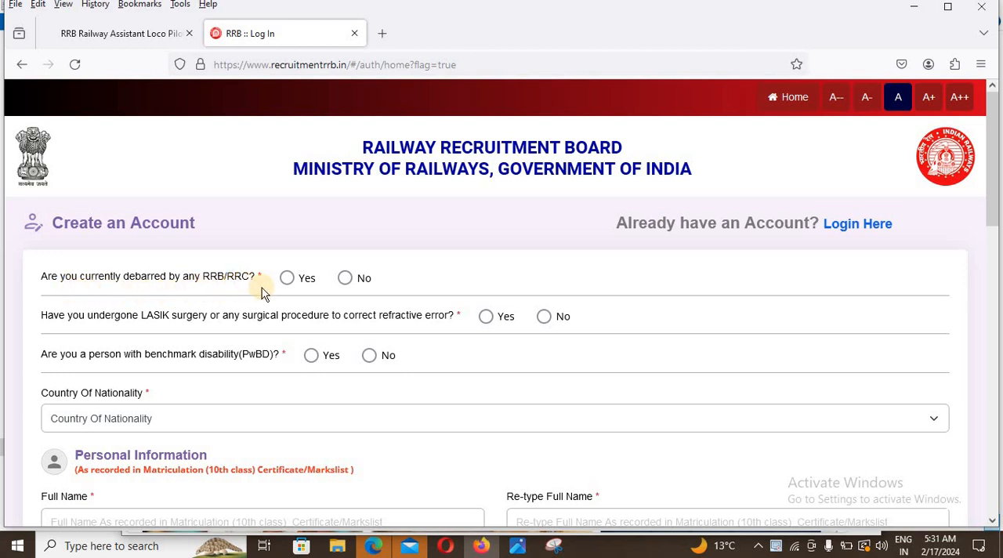
Step: Answer No to the debarment, LASIK surgery and benchmark disability questions, and set the country of nationality to India
left_click(345, 281)
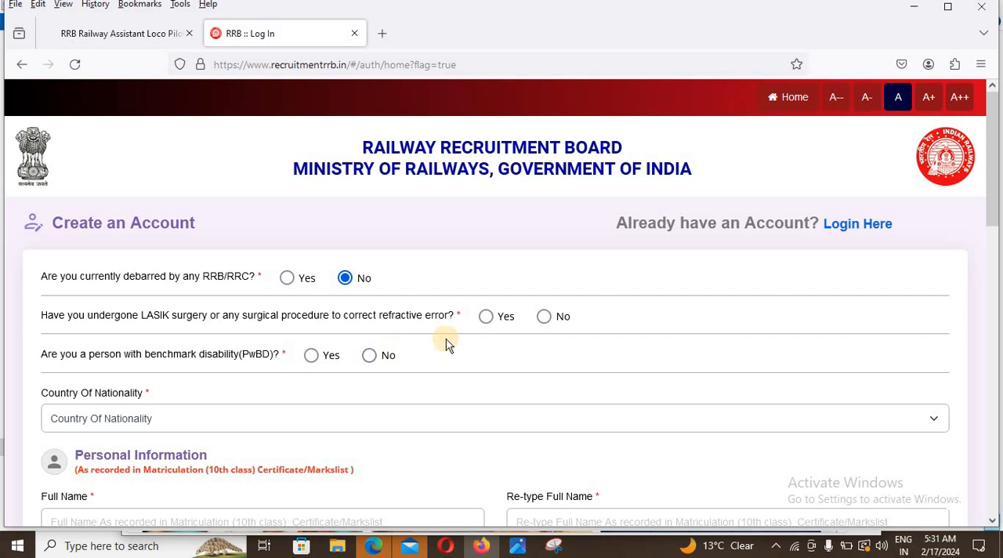
left_click(544, 317)
left_click(369, 357)
left_click(185, 419)
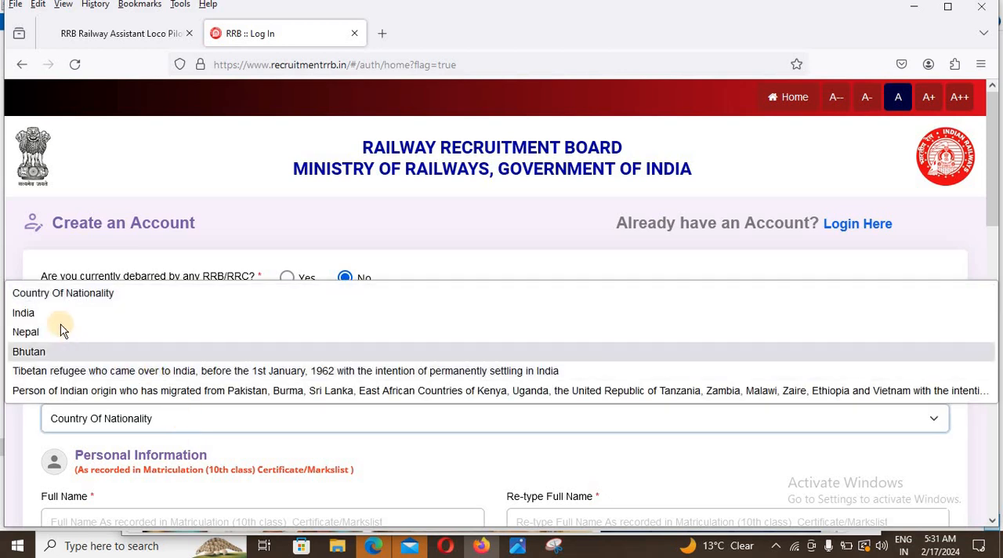
left_click(39, 314)
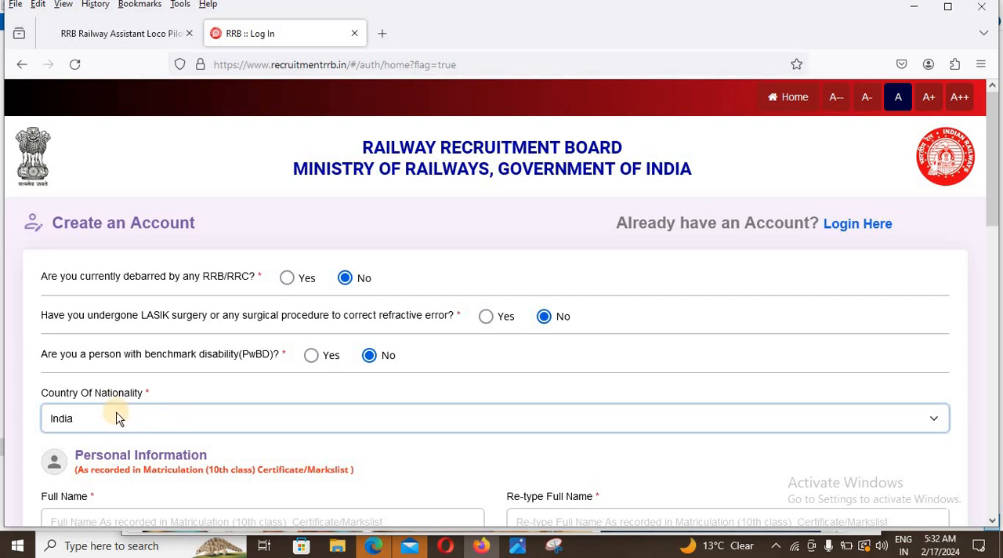
Step: Answer No to the question about having changed the name in the personal information section
scroll(116, 418, "down", 1)
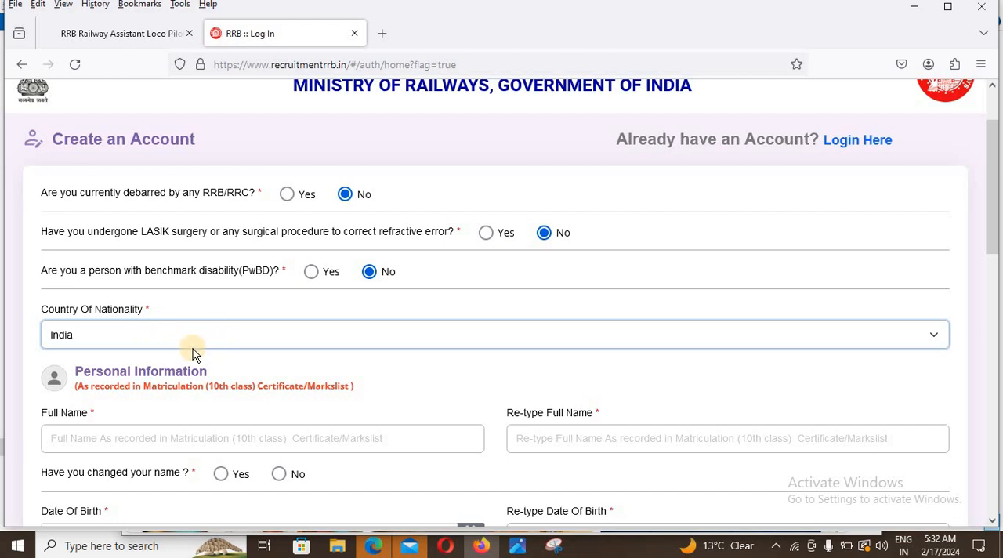
scroll(257, 384, "down", 1)
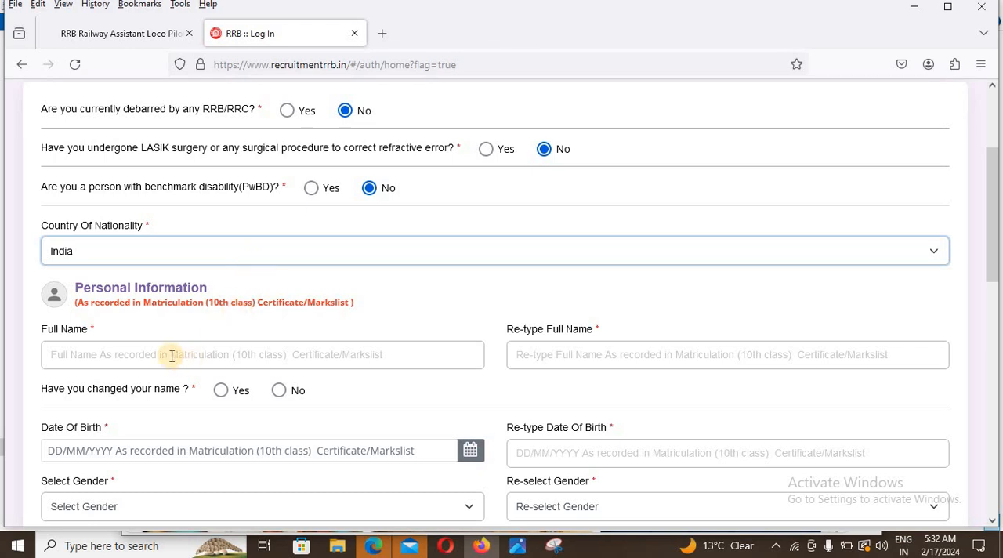
left_click(130, 355)
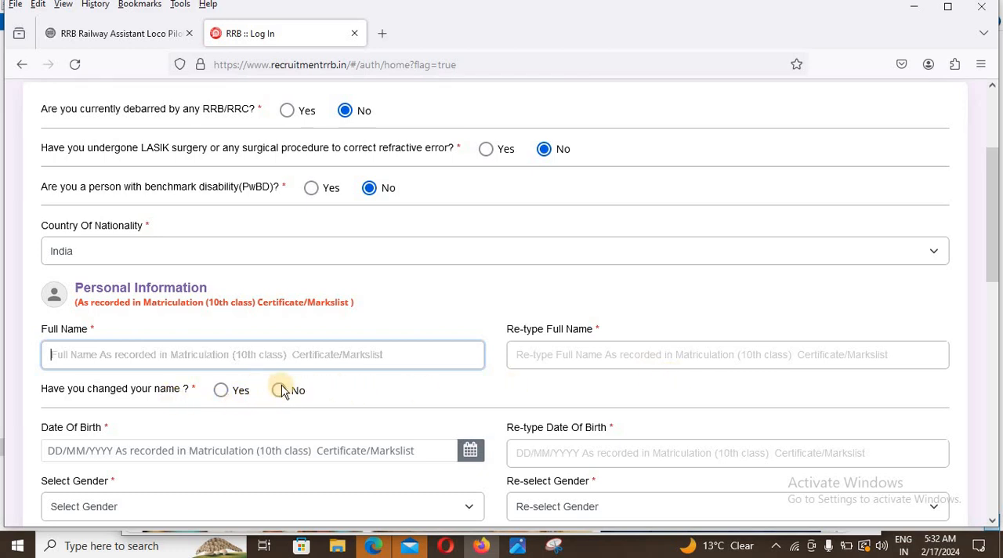
left_click(280, 391)
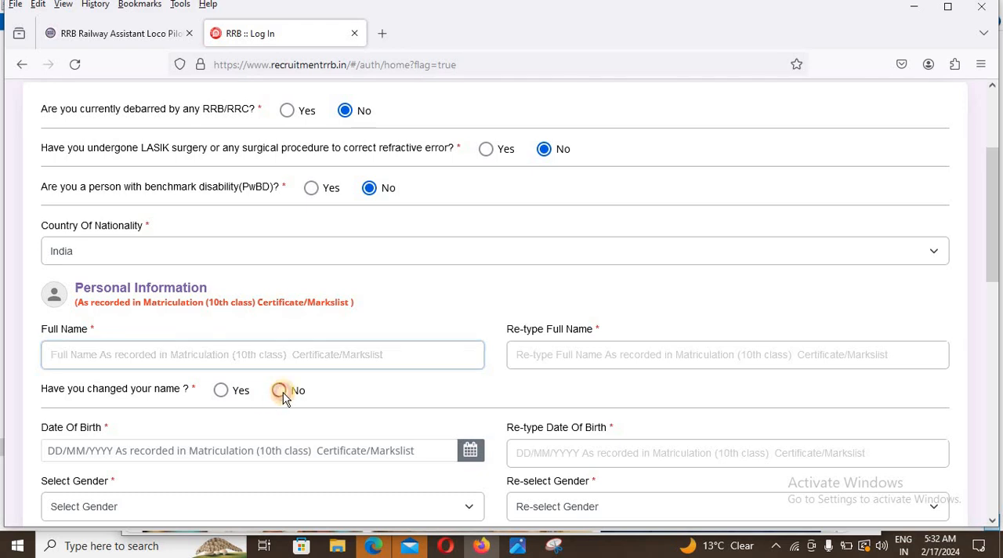
left_click(216, 459)
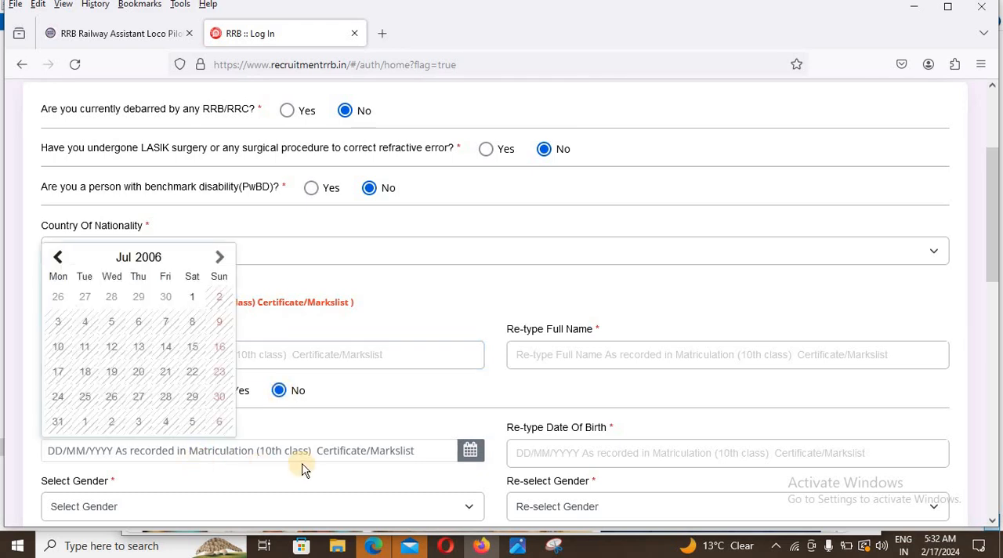
left_click(151, 258)
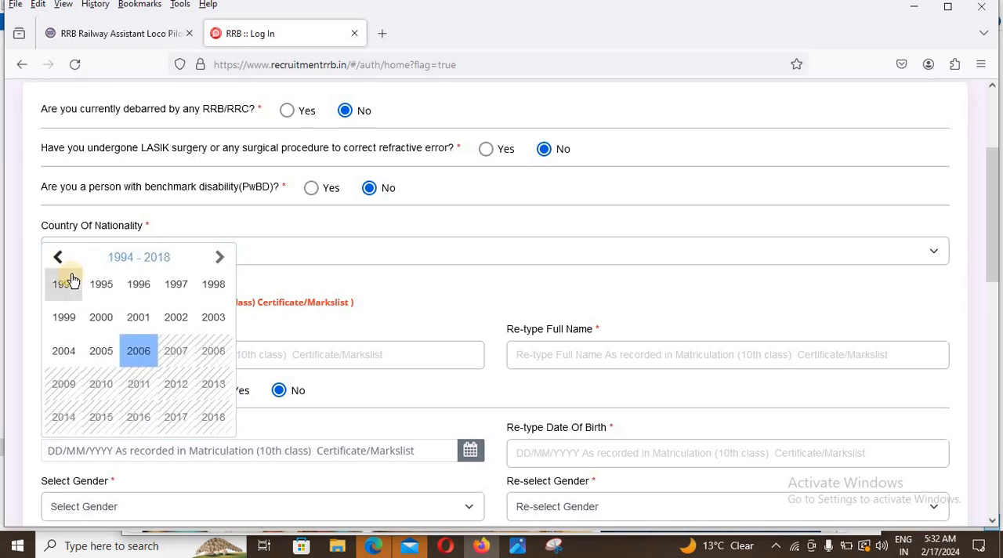
left_click(62, 260)
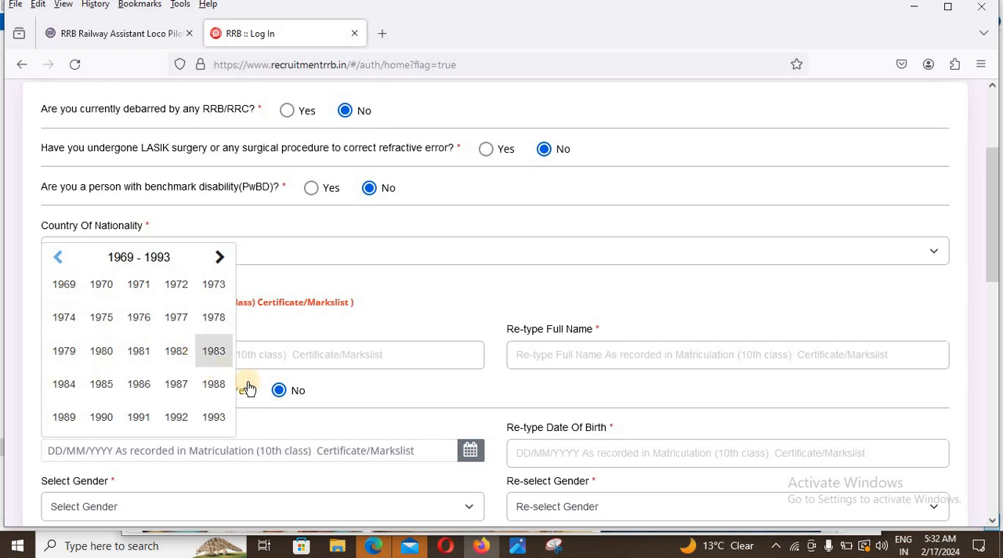
left_click(327, 444)
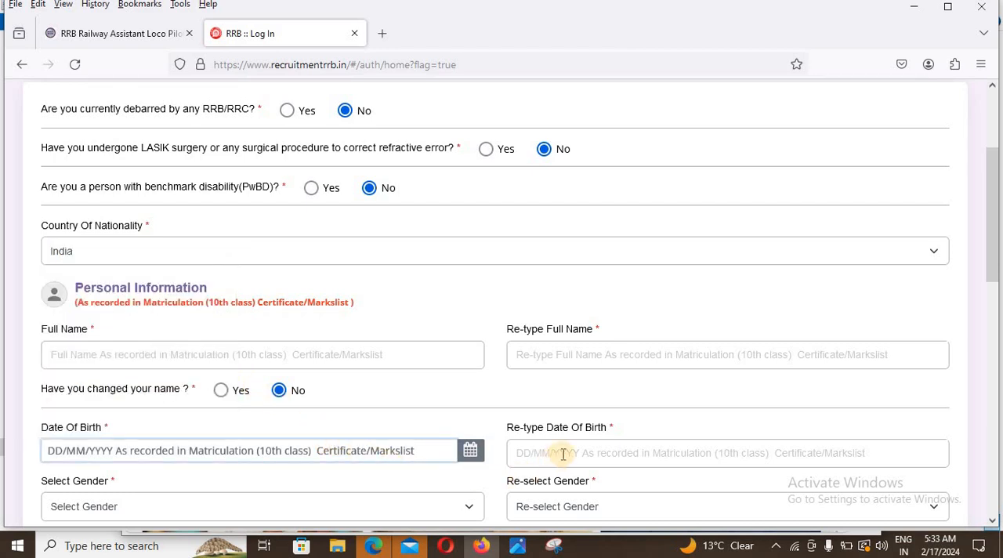
Step: Set the gender to Male and re-select Male to confirm it
scroll(562, 455, "down", 2)
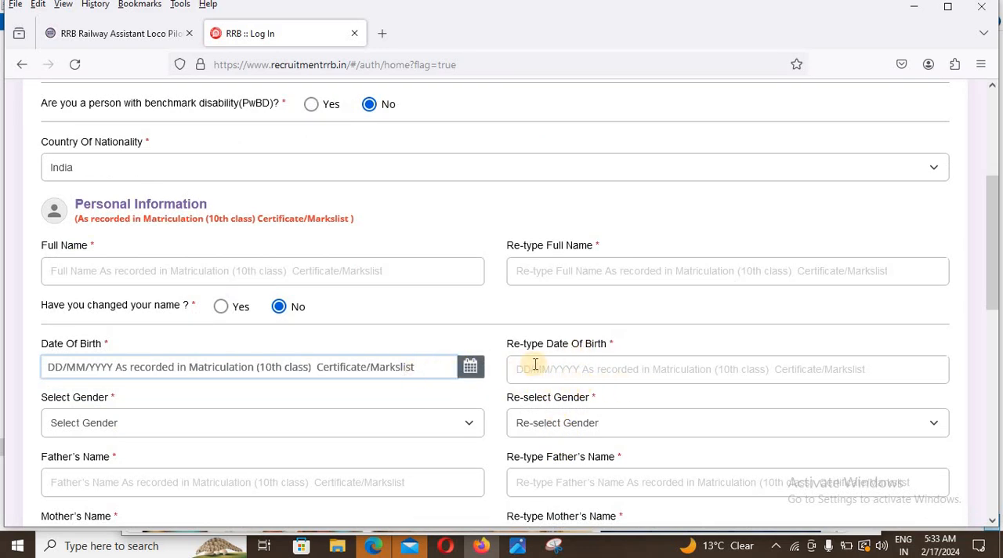
left_click(132, 424)
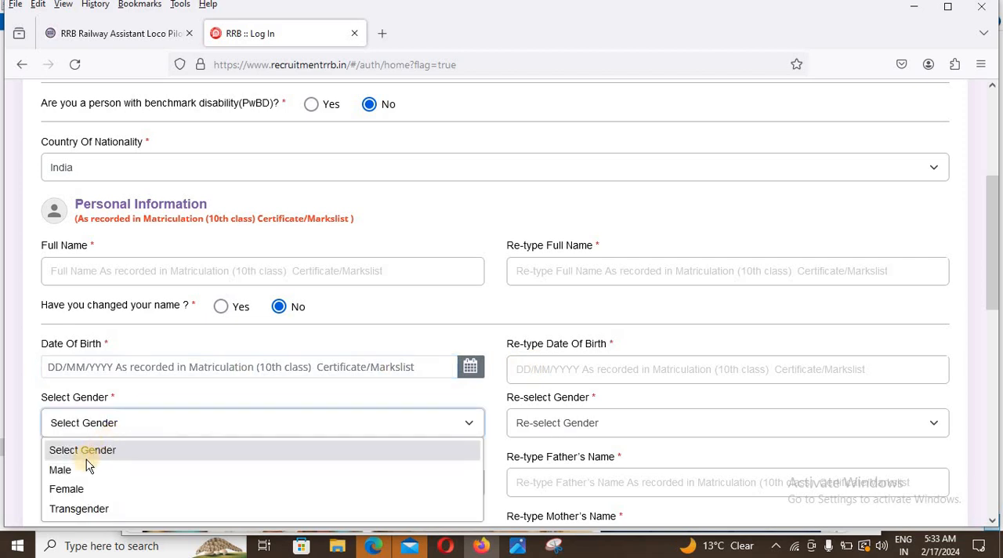
left_click(62, 470)
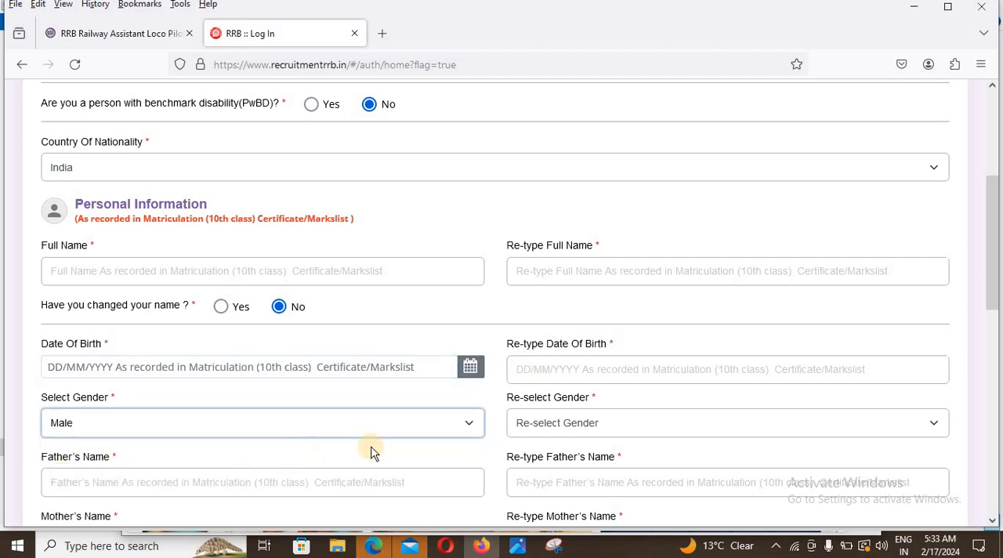
left_click(533, 433)
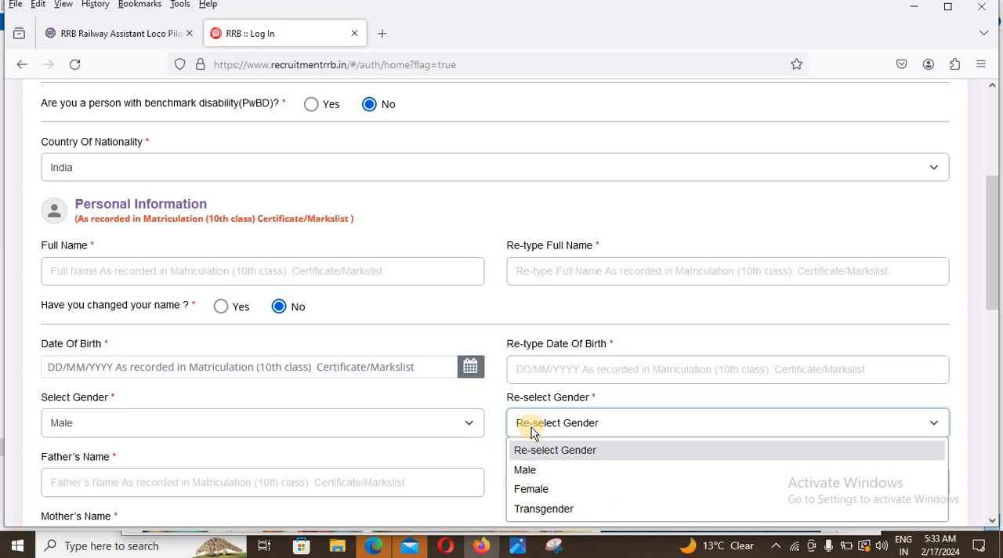
left_click(535, 472)
Step: Enter the Aadhaar card number and open its verification form
scroll(407, 446, "down", 2)
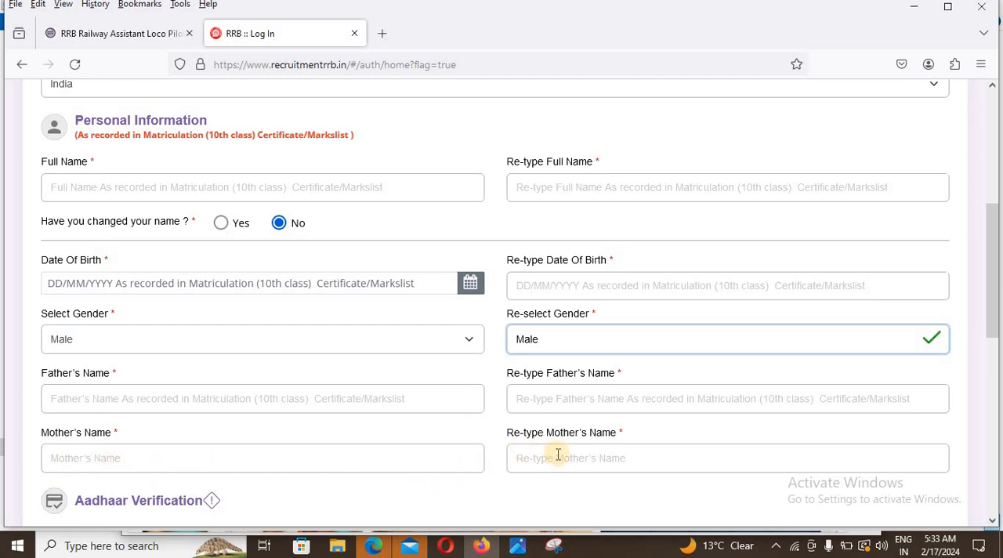
scroll(575, 460, "down", 3)
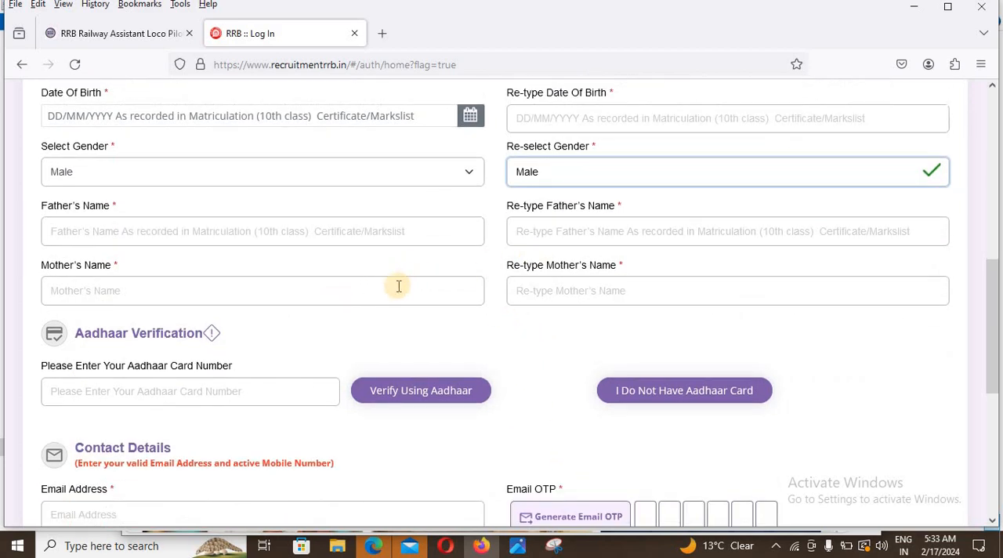
scroll(330, 300, "down", 2)
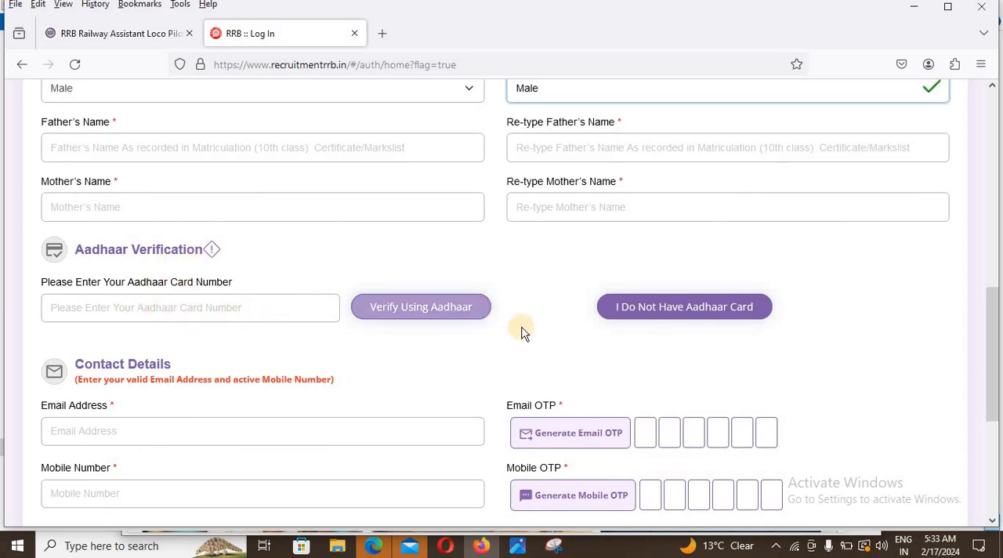
left_click(453, 314)
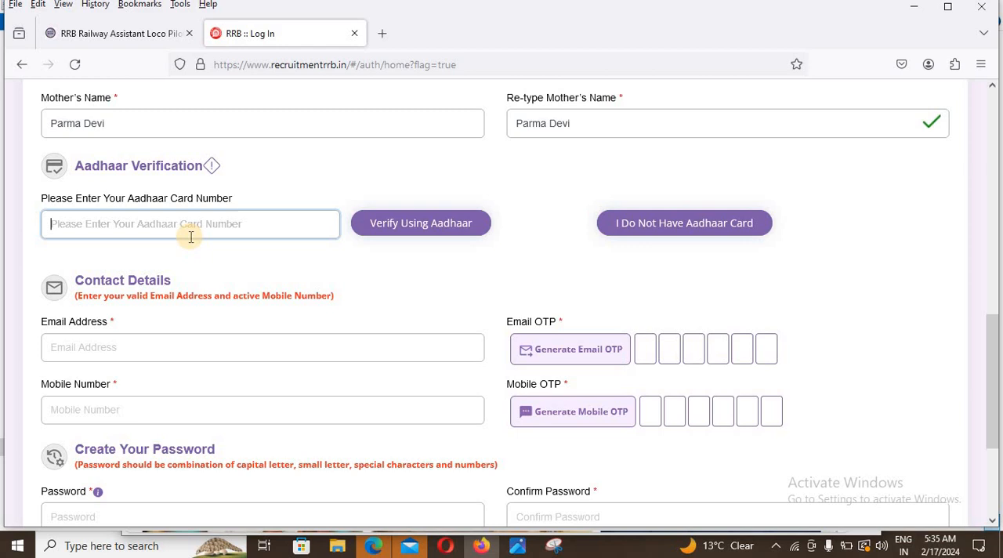
left_click(402, 225)
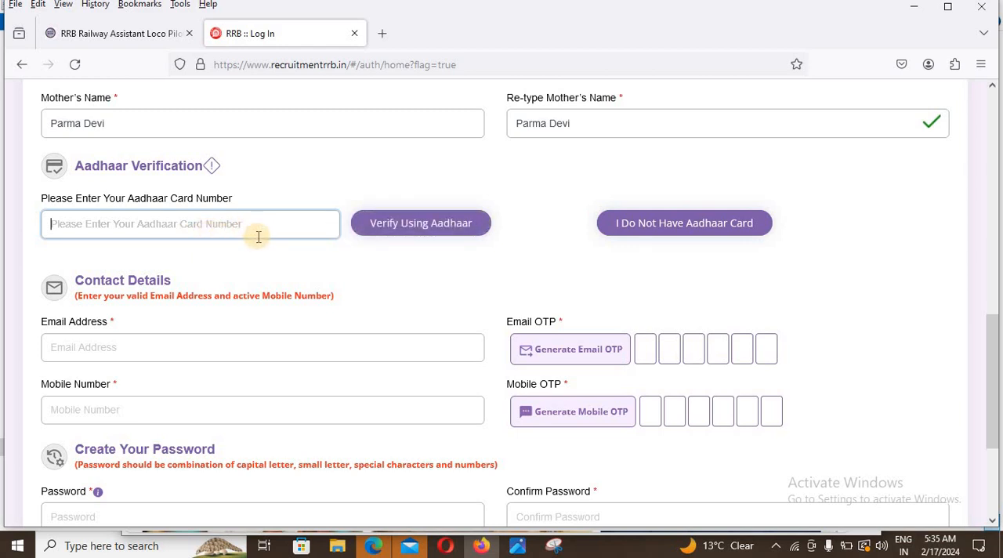
left_click(683, 229)
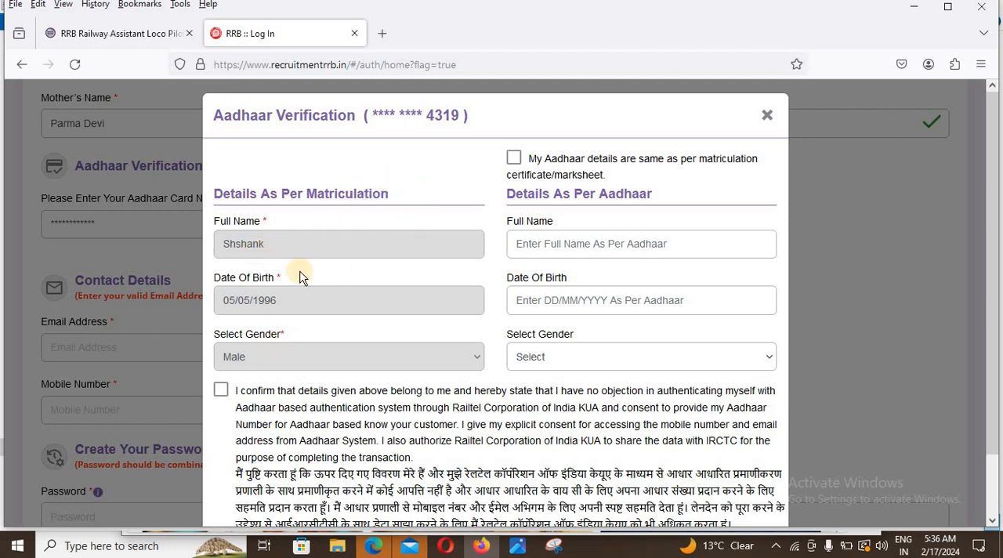
Step: Declare the Aadhaar details the same as the matriculation certificate, give the authentication consent and verify the Aadhaar
left_click(514, 160)
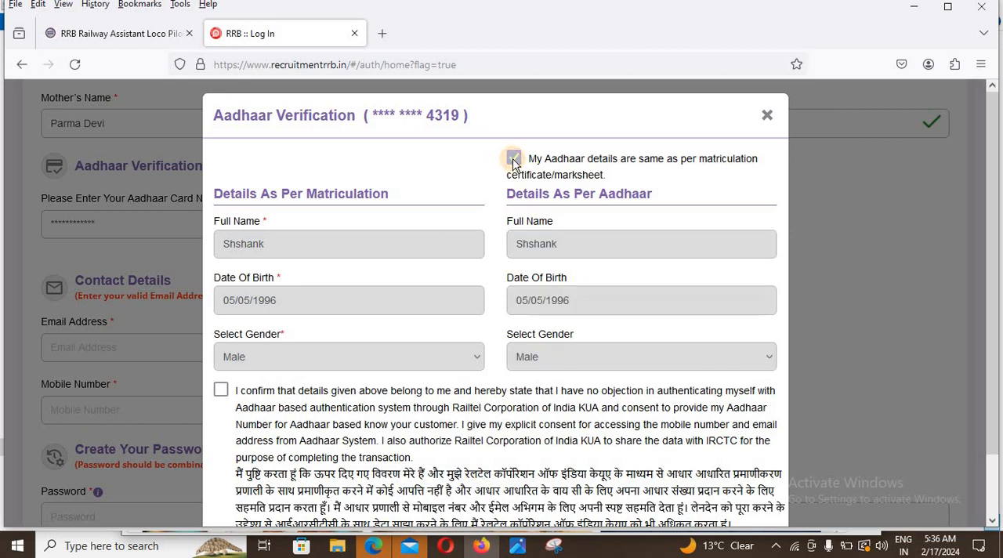
left_click(222, 389)
scroll(391, 381, "down", 2)
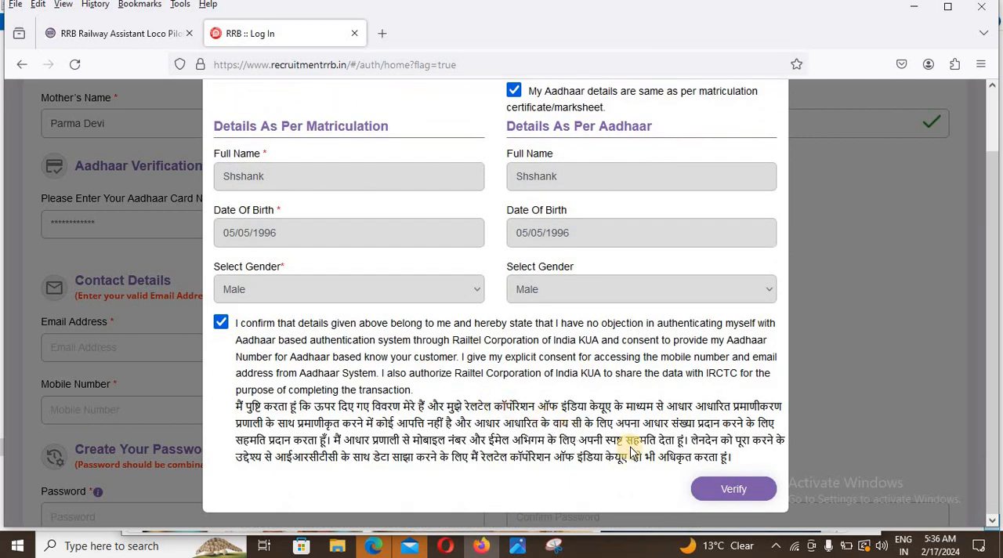
left_click(715, 490)
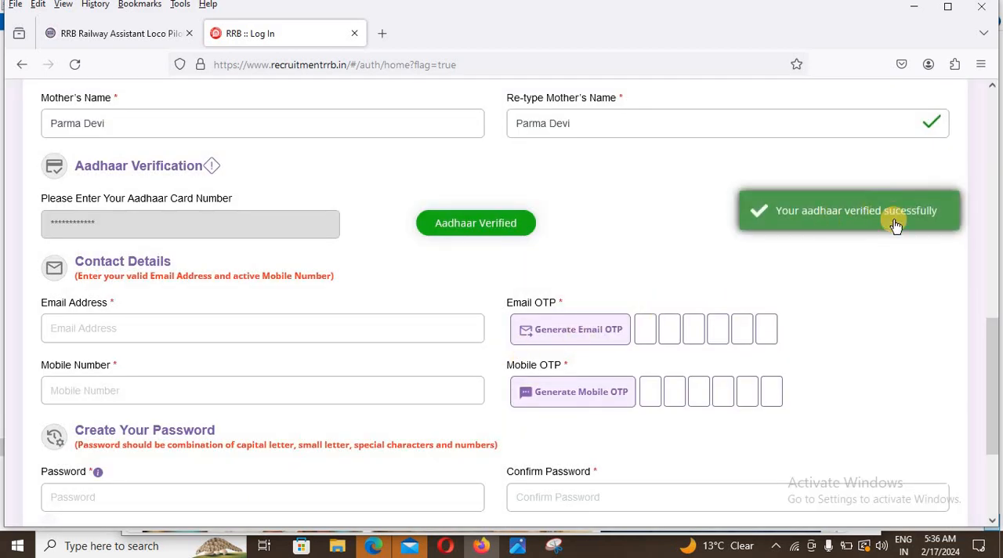
left_click(165, 333)
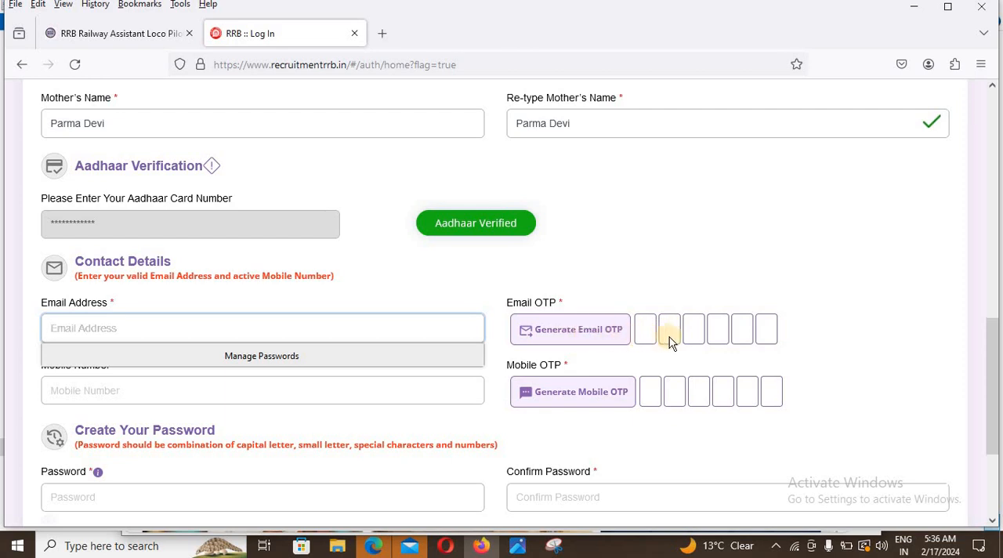
left_click(243, 401)
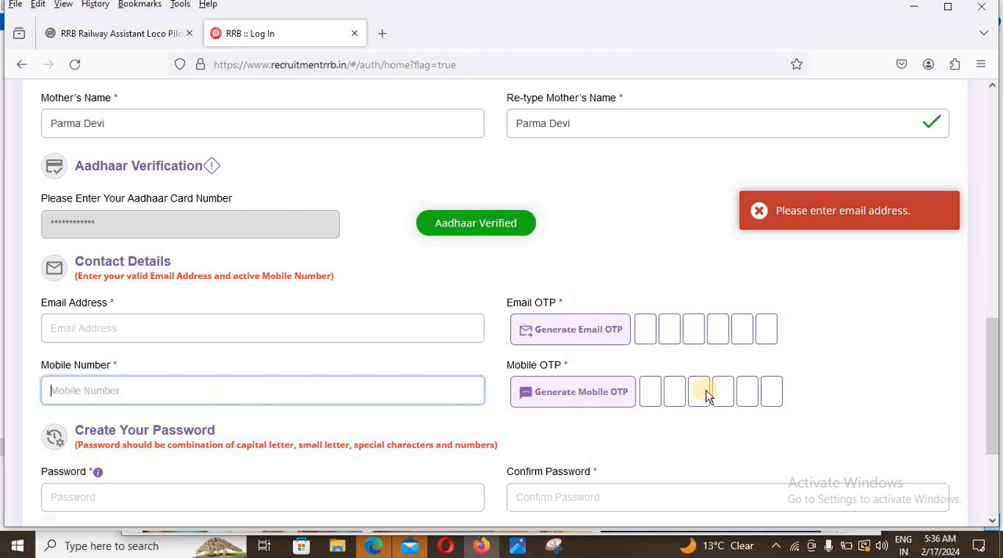
Step: Enter the account password in the password section and repeat it in the confirmation field
scroll(708, 396, "down", 3)
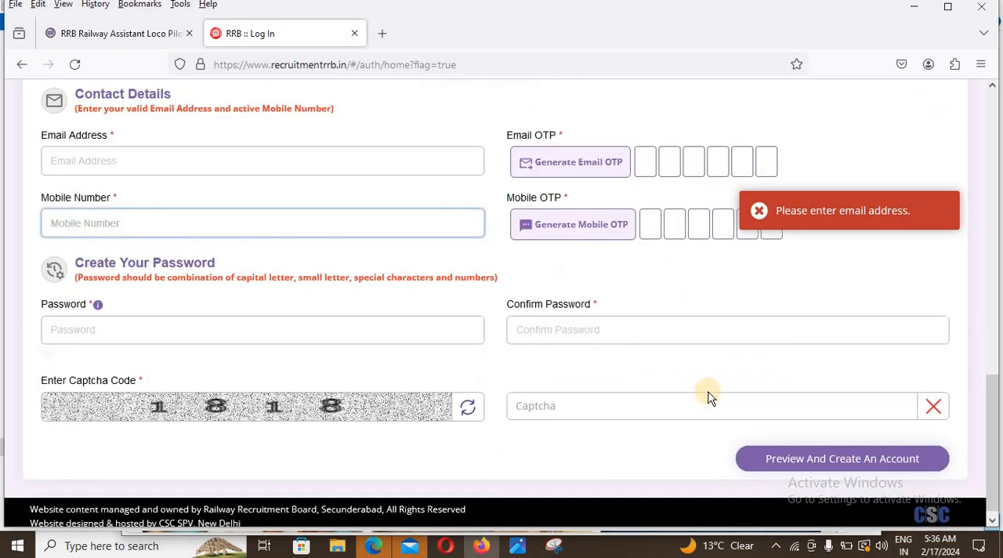
left_click(219, 332)
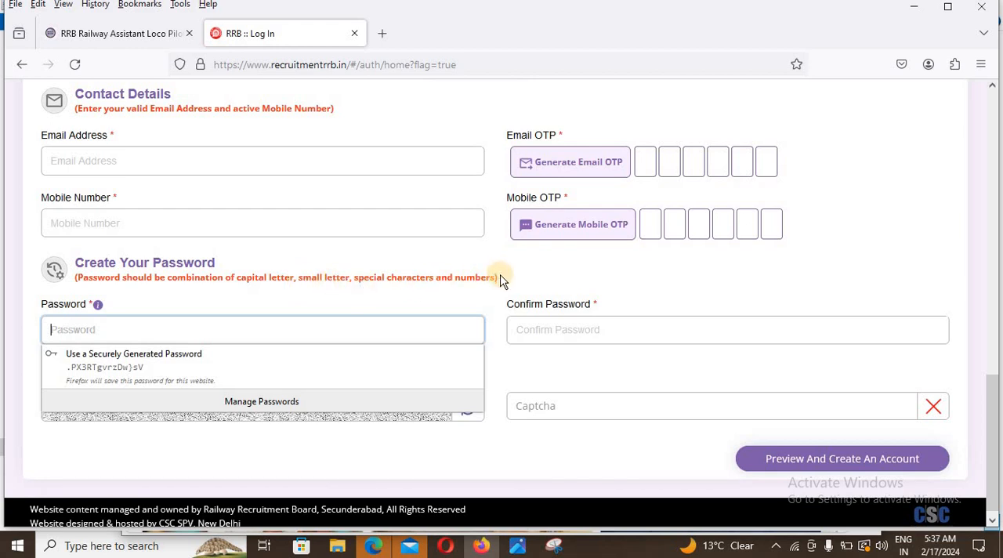
left_click(277, 335)
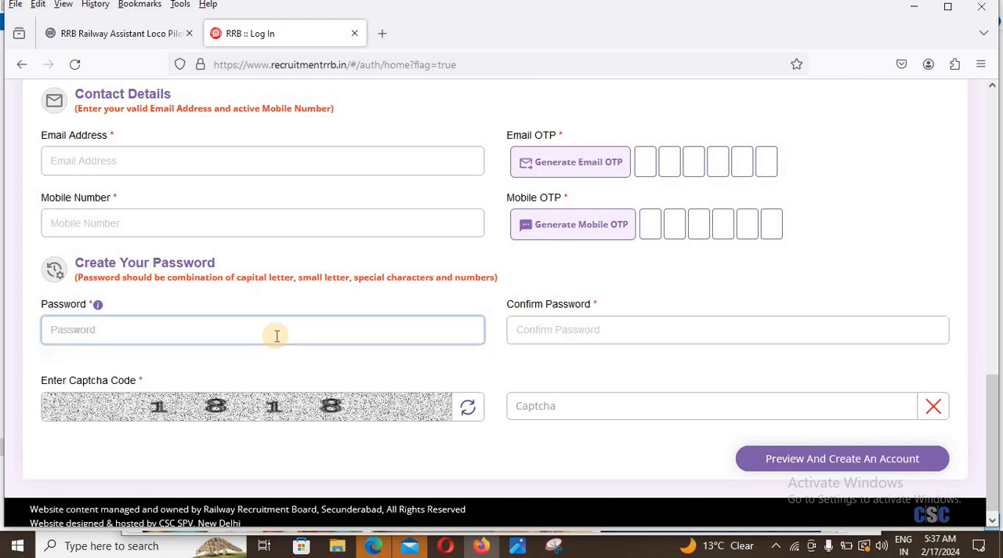
type("R")
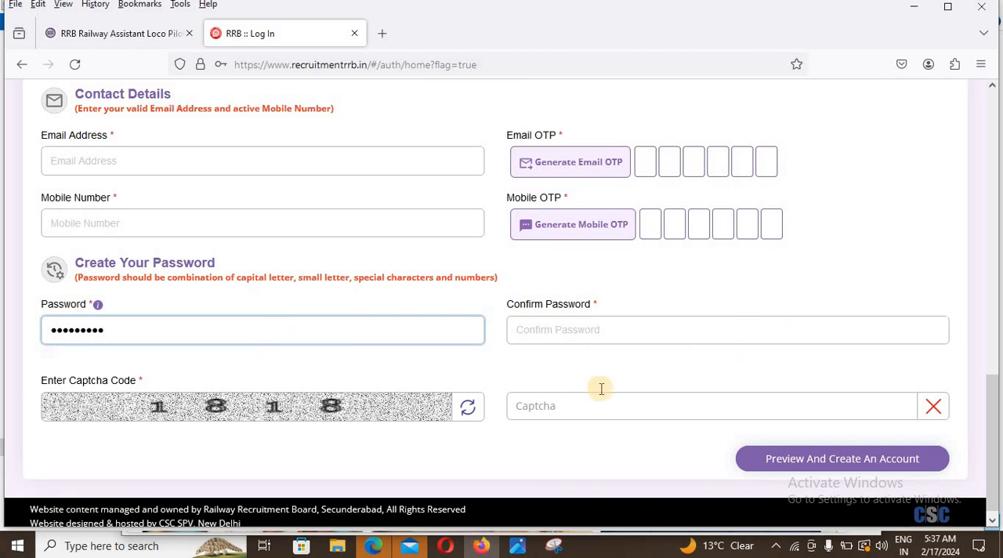
left_click(591, 340)
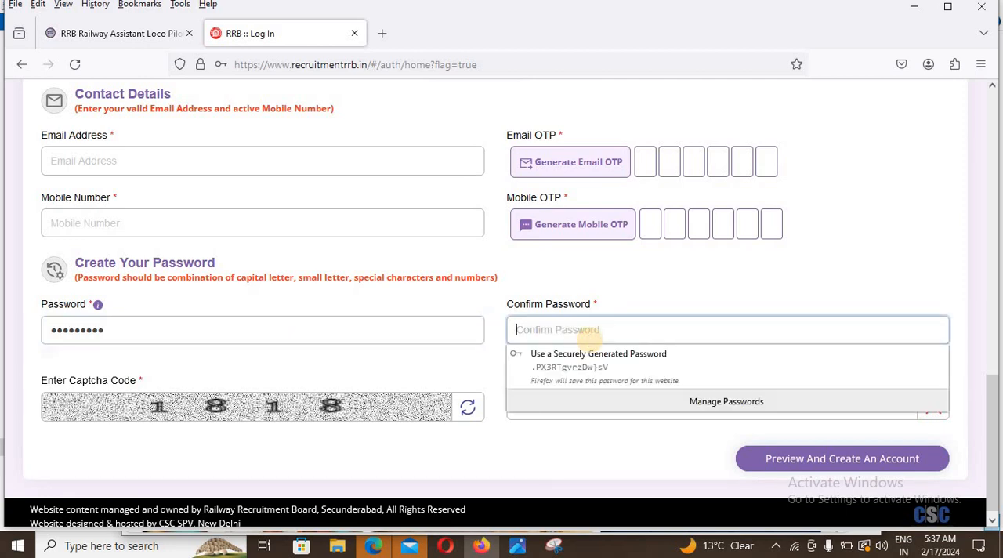
type("••")
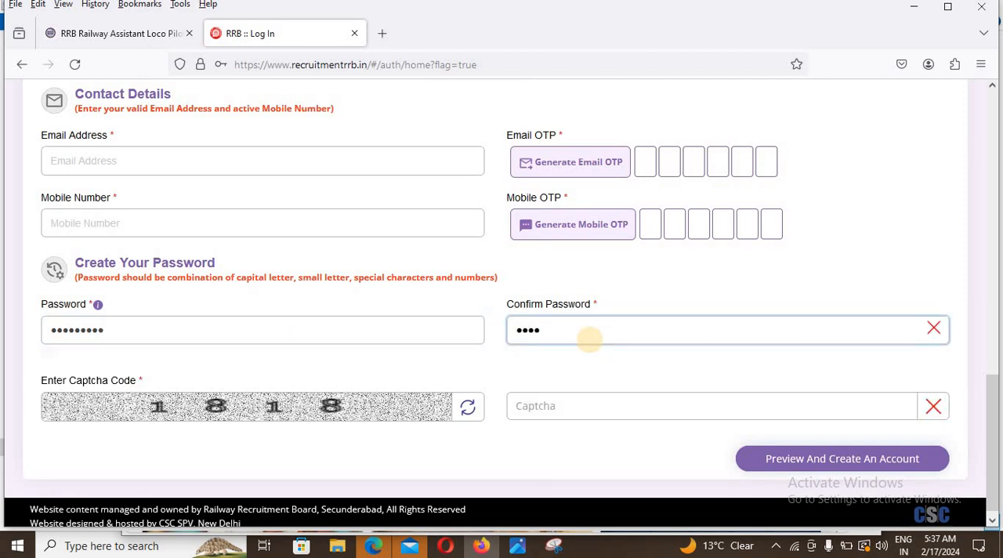
type("•••••••")
Step: Enter the displayed captcha code and submit the form to preview and create the account
left_click(590, 405)
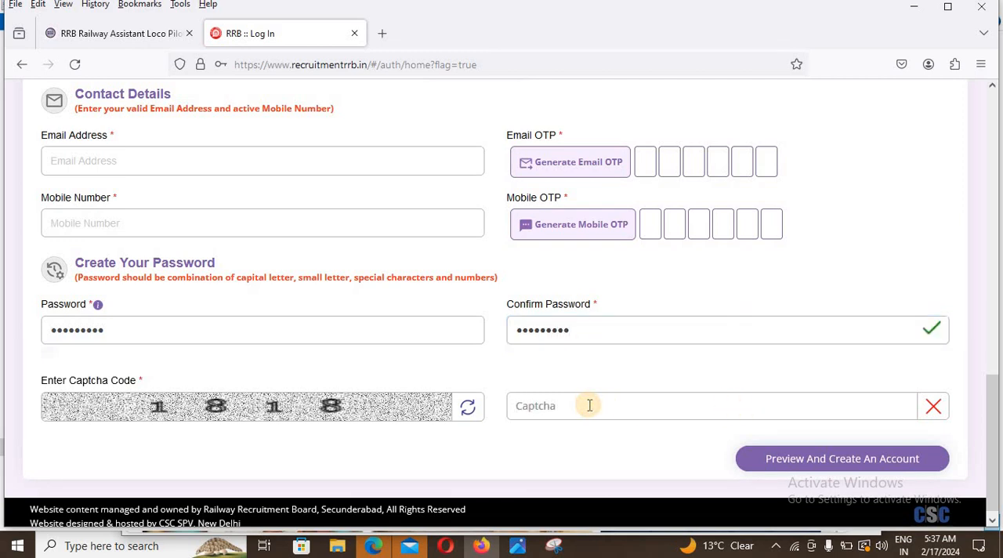
type("1818")
left_click(805, 468)
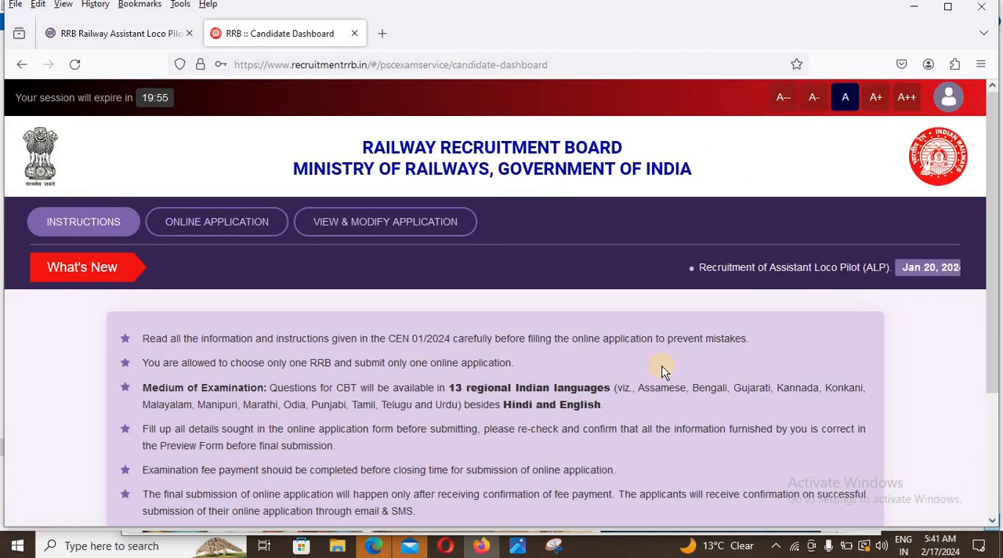
Step: Open the online application for CEN No.01/2024 and select Prayagraj as the RRB to apply for
scroll(638, 389, "down", 2)
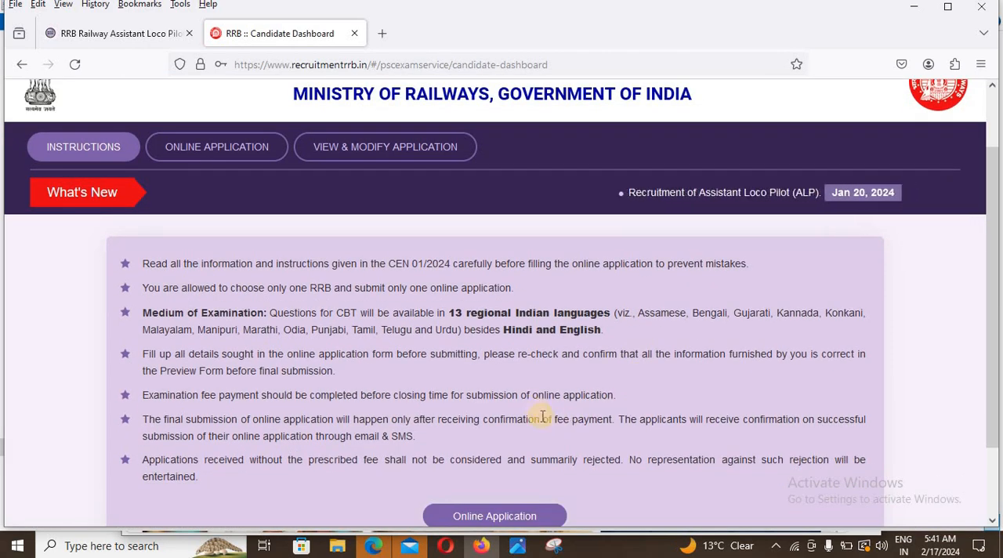
left_click(495, 517)
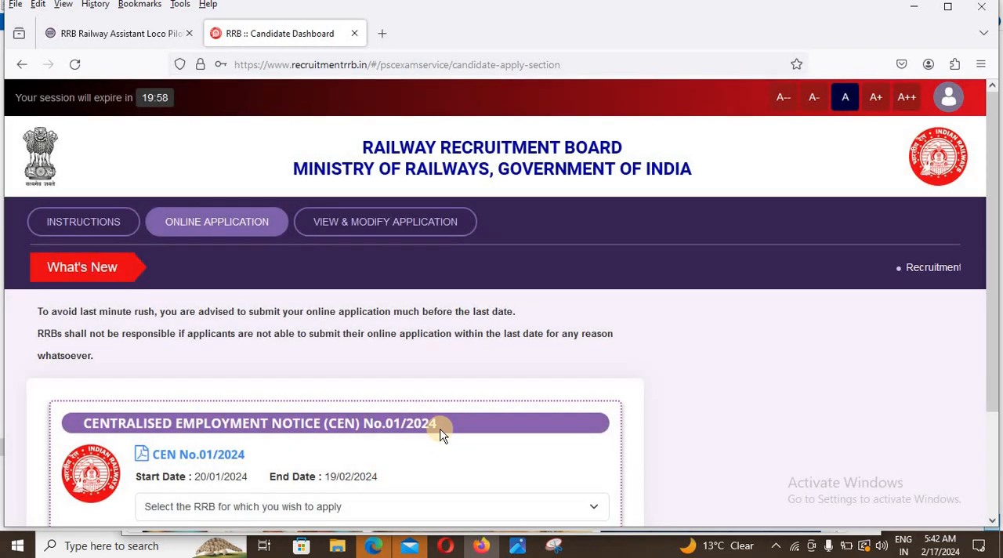
scroll(441, 435, "down", 2)
scroll(417, 402, "down", 1)
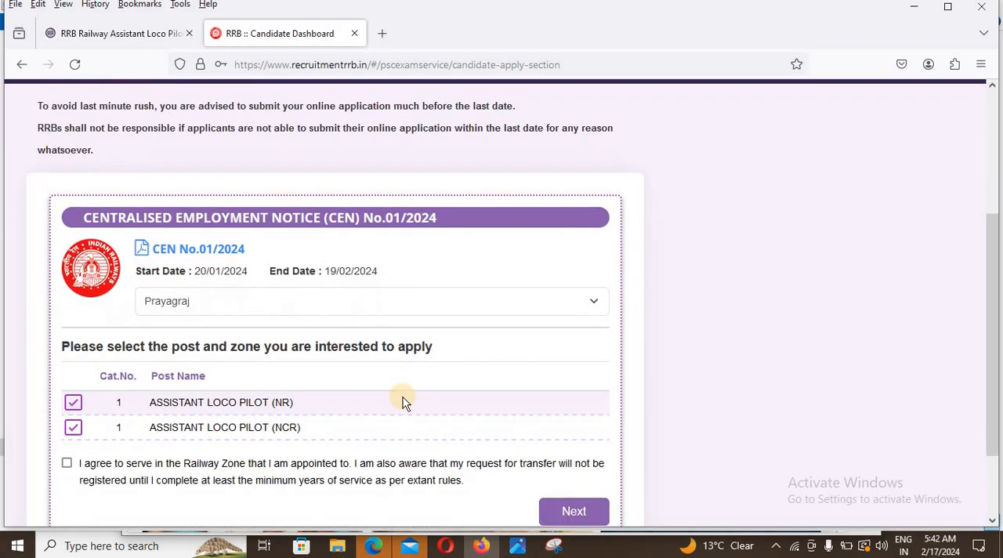
left_click(381, 312)
left_click(383, 312)
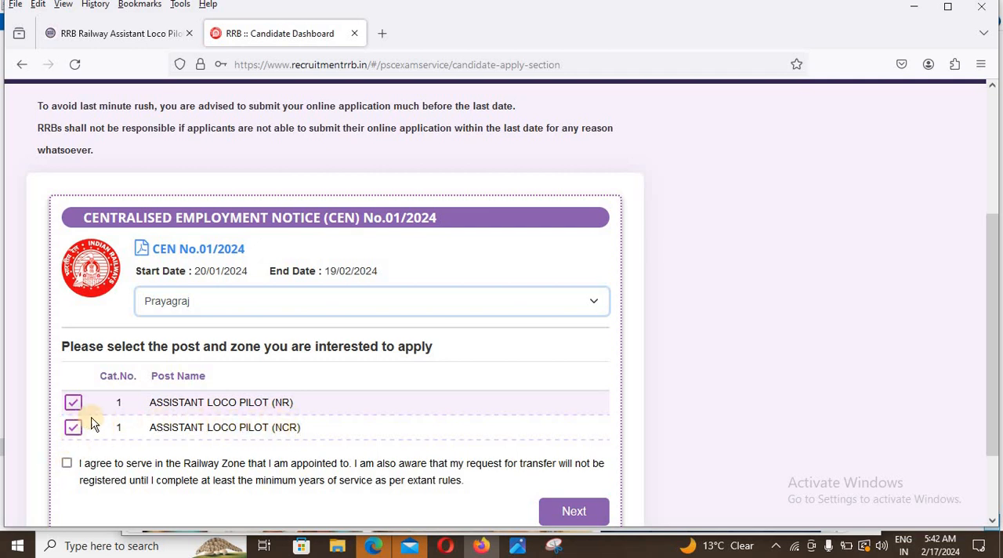
Step: Agree to serve in the appointed railway zone and proceed to the personal details form
left_click(67, 464)
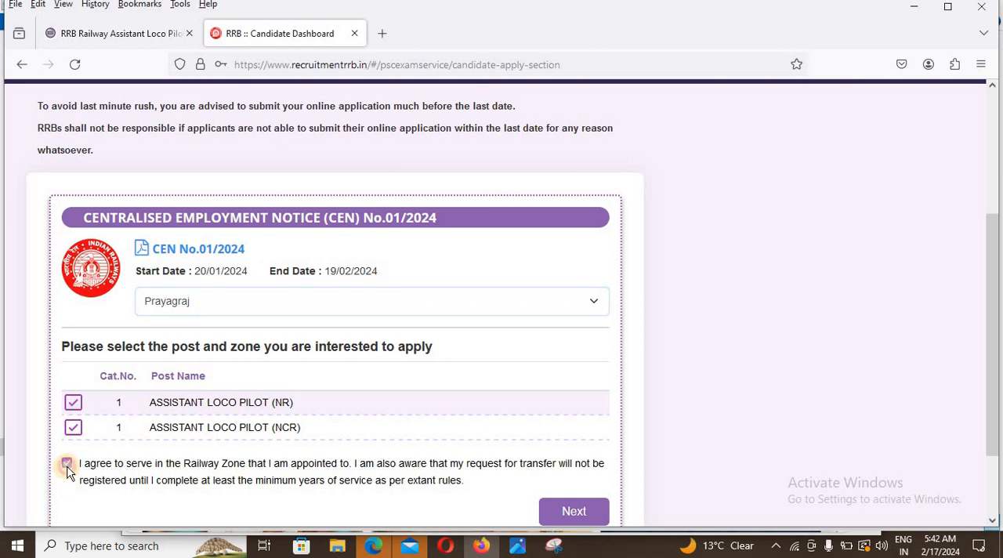
left_click(559, 511)
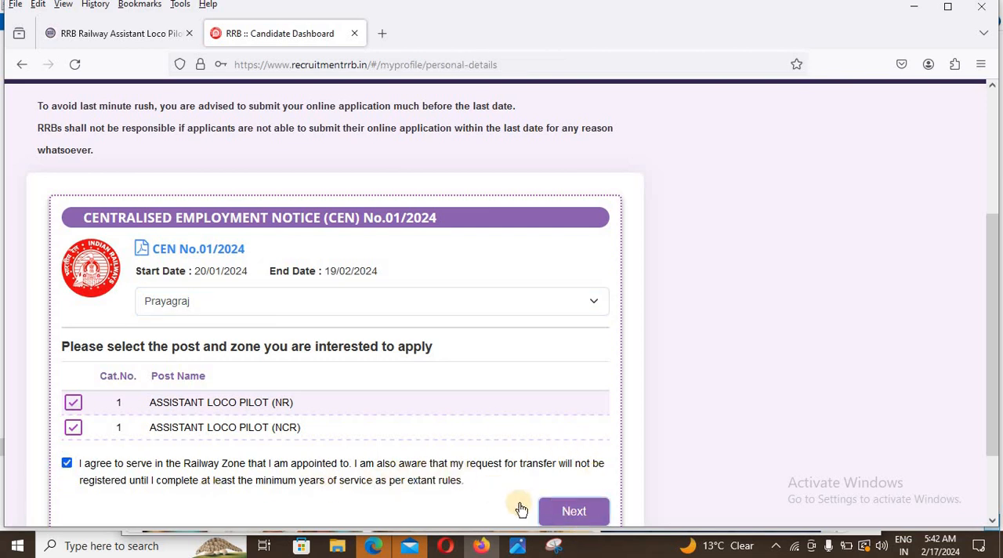
left_click(576, 516)
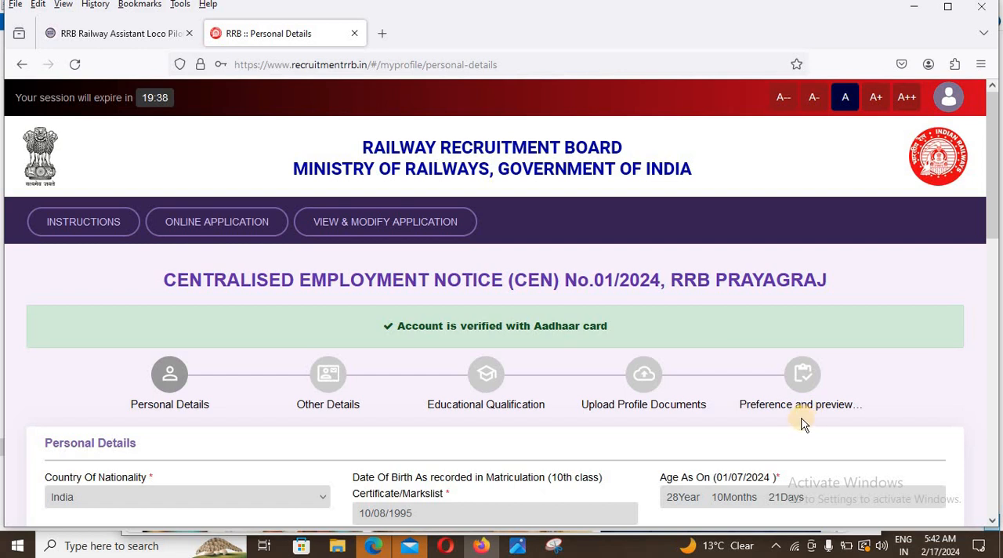
Step: Set the marital status to Married, the religion to Hindu and the examination language to Hindi
scroll(901, 285, "down", 10)
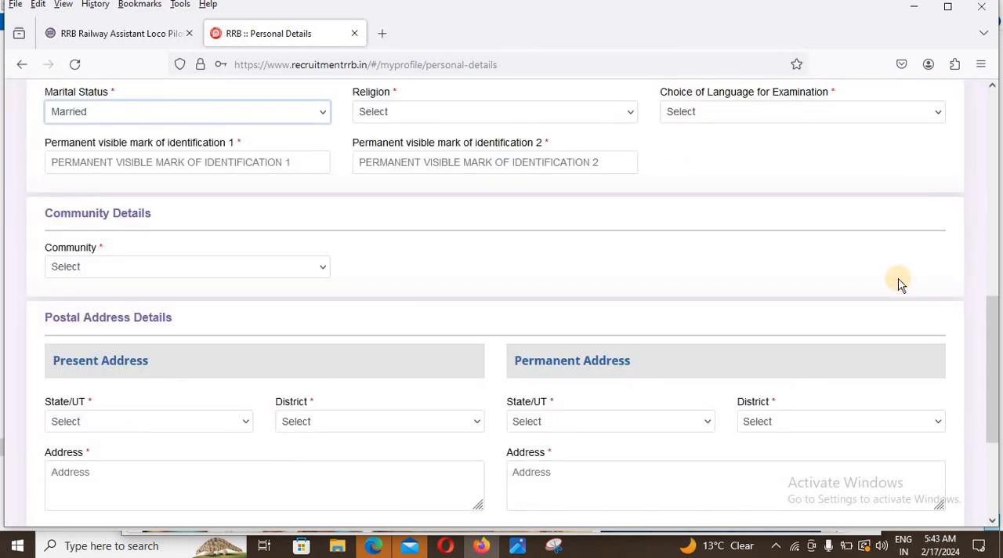
left_click(527, 111)
left_click(501, 157)
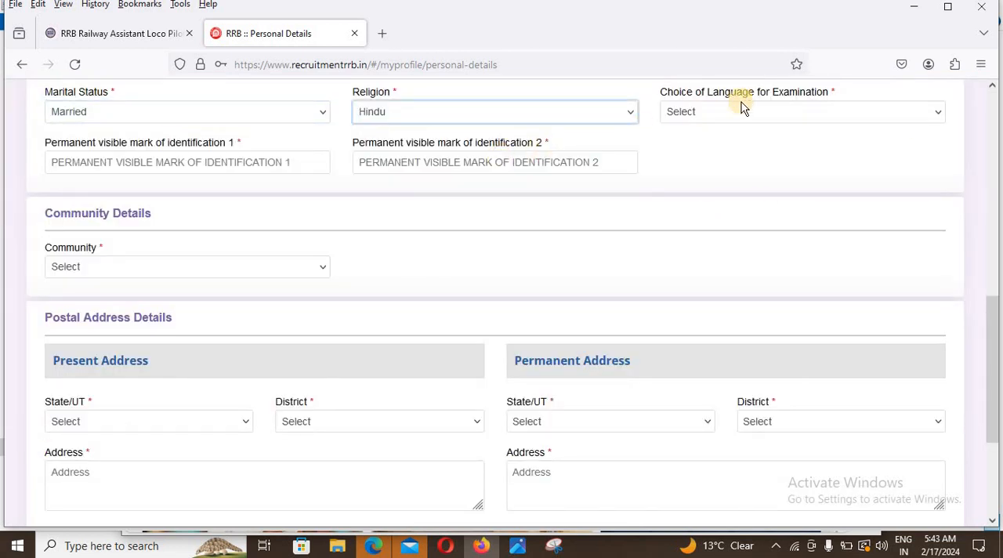
left_click(752, 112)
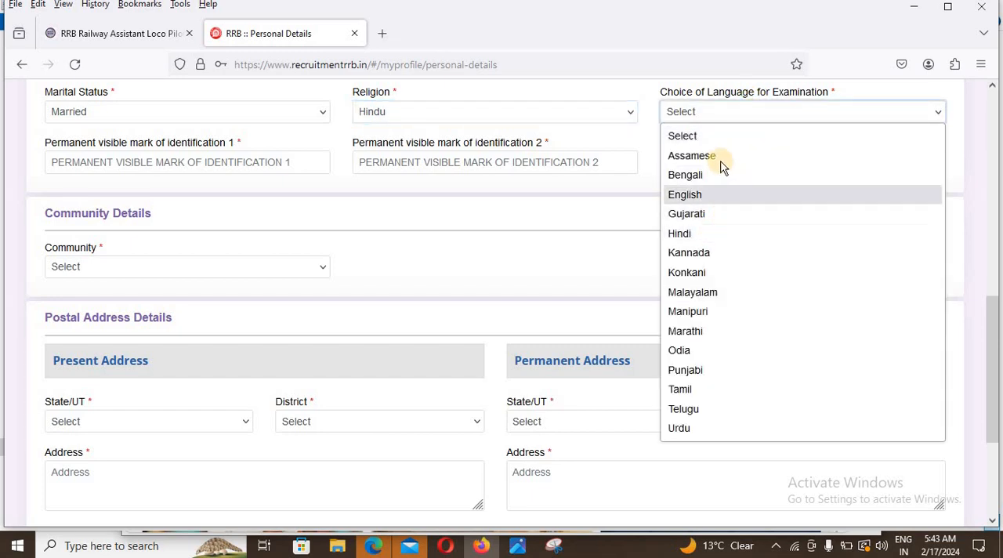
left_click(694, 235)
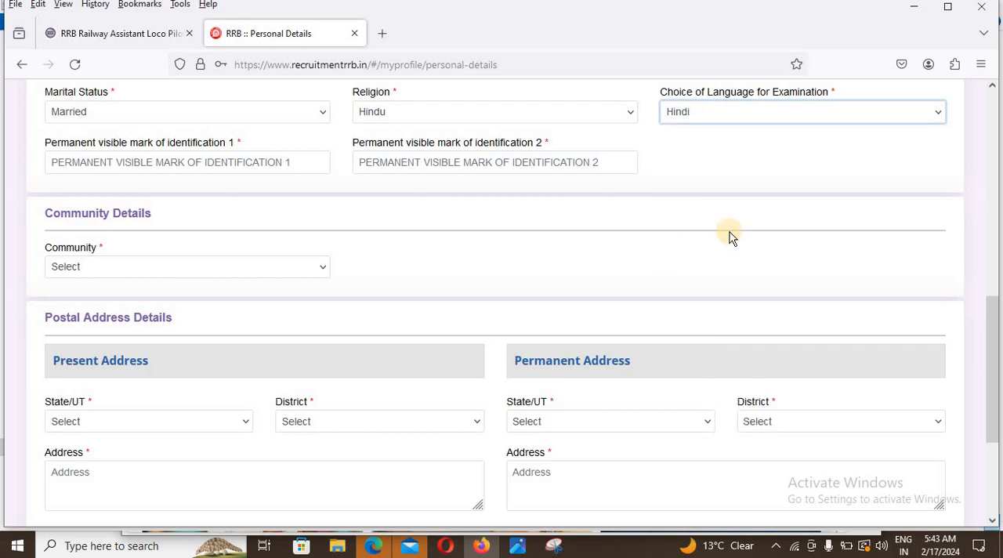
Step: Enter NOT for both permanent visible marks of identification
left_click(188, 161)
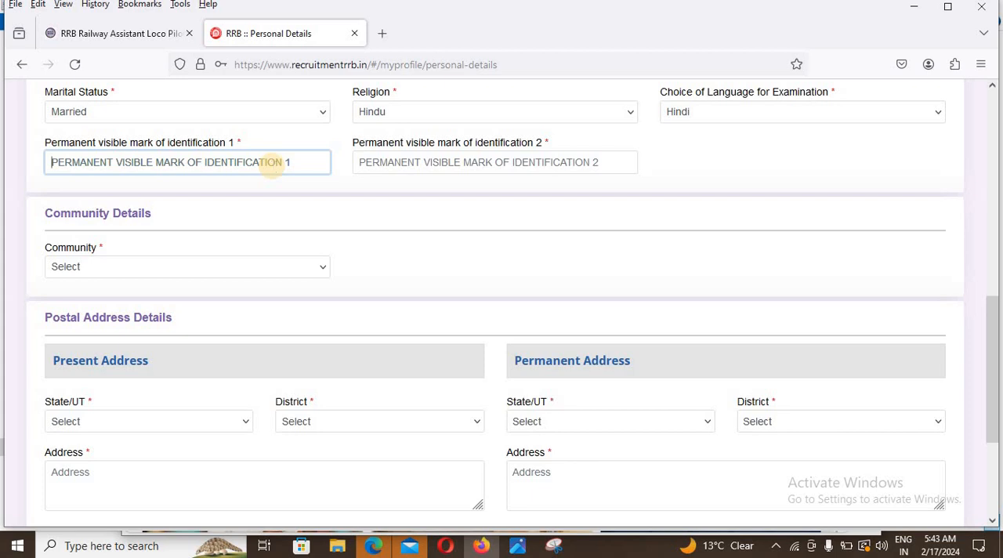
type("NOT")
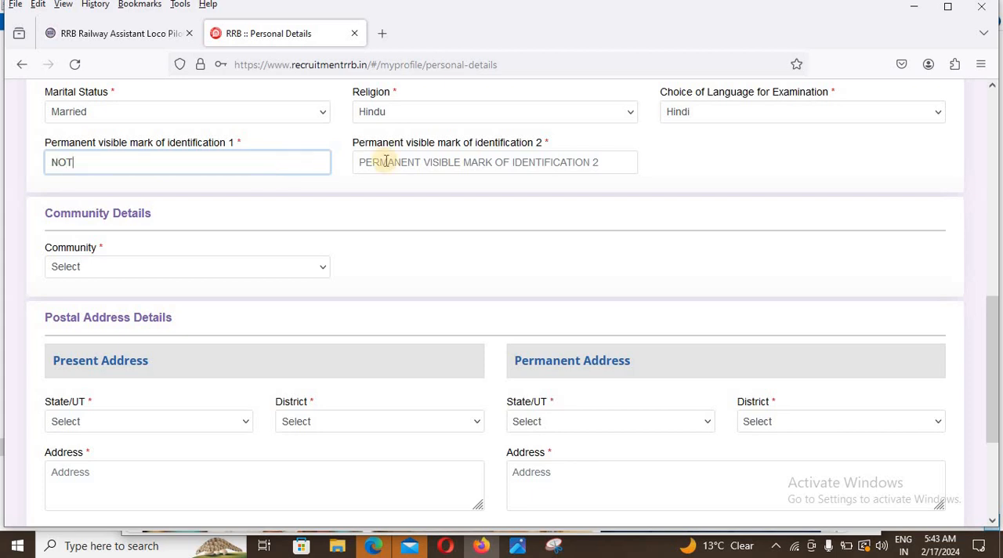
left_click(441, 160)
type("NOT")
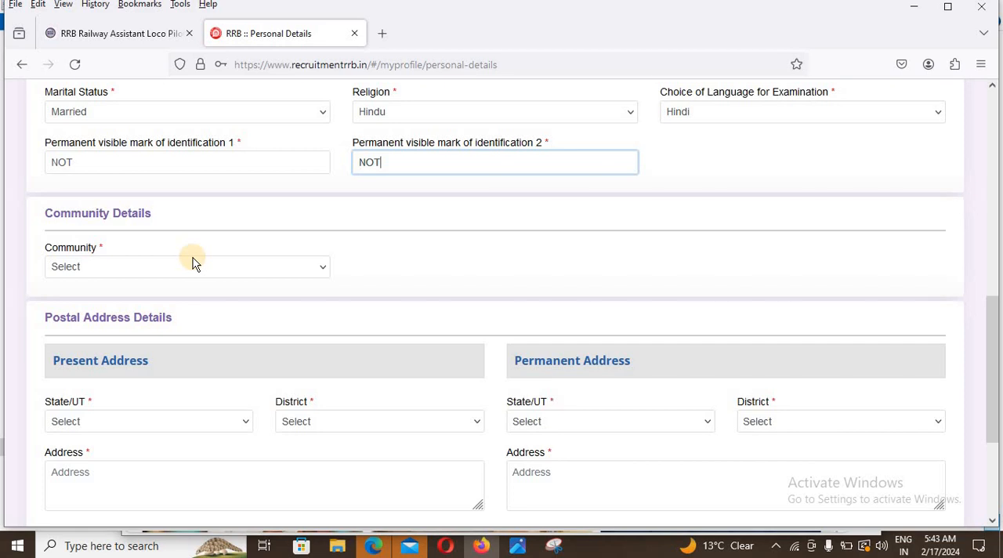
Step: Set the community to SC (Scheduled Caste) and agree to the reservation eligibility information
left_click(193, 264)
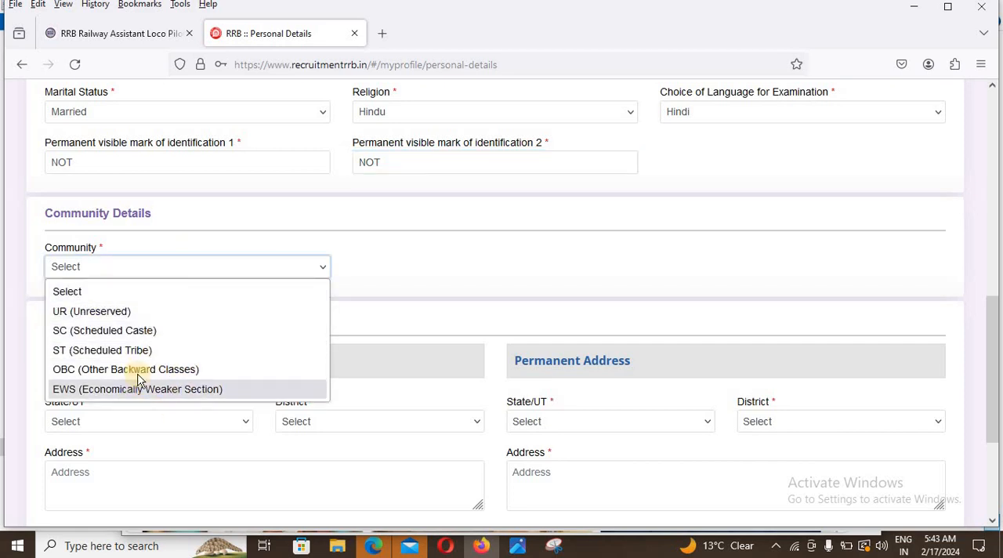
left_click(138, 330)
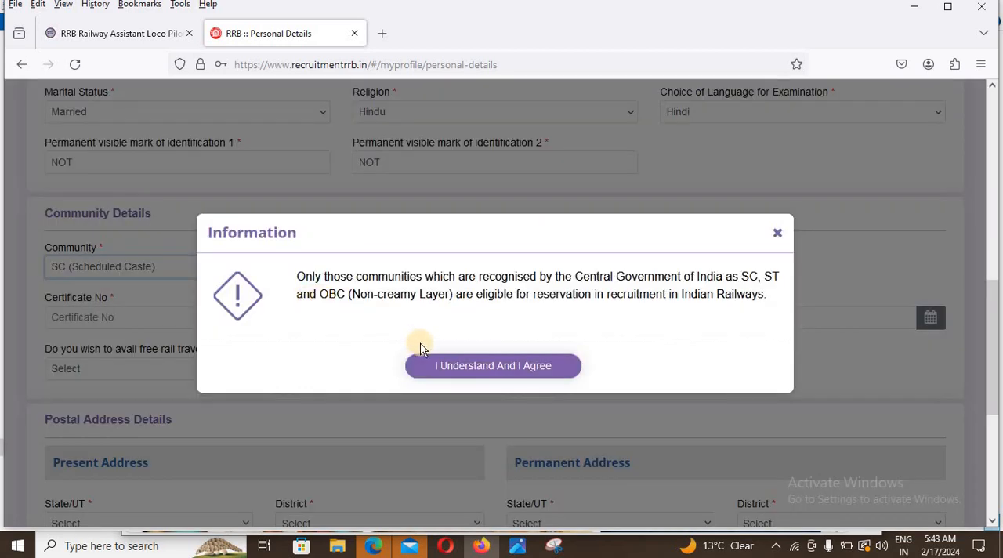
left_click(470, 364)
Step: Set the caste certificate's issuing authority to District Magistrate and answer Yes to the free rail travel pass for the exam
left_click(197, 319)
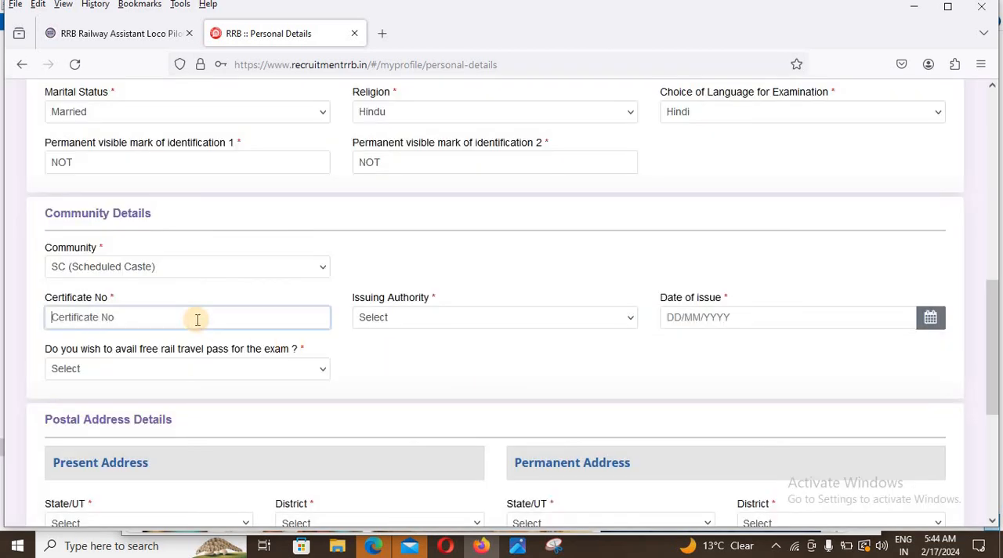
left_click(508, 318)
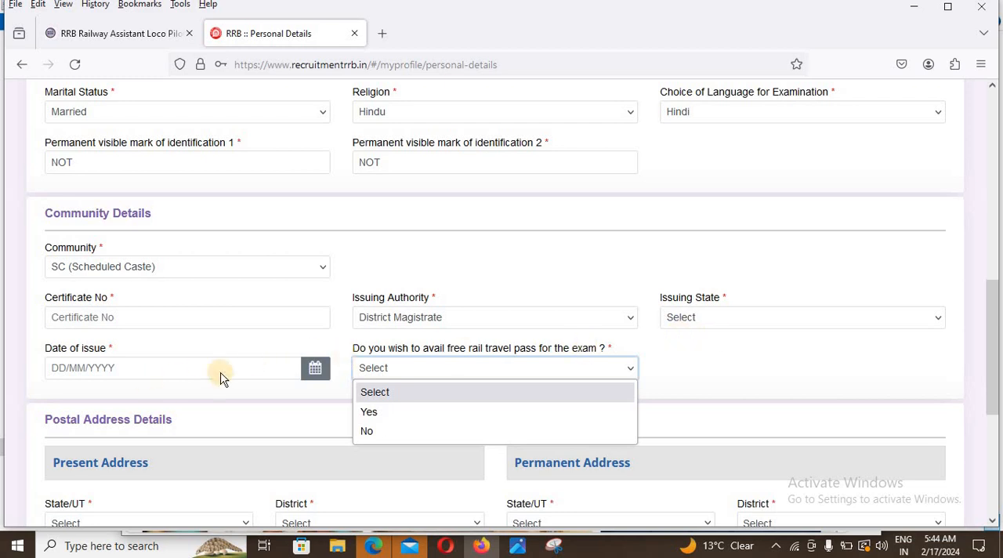
left_click(398, 415)
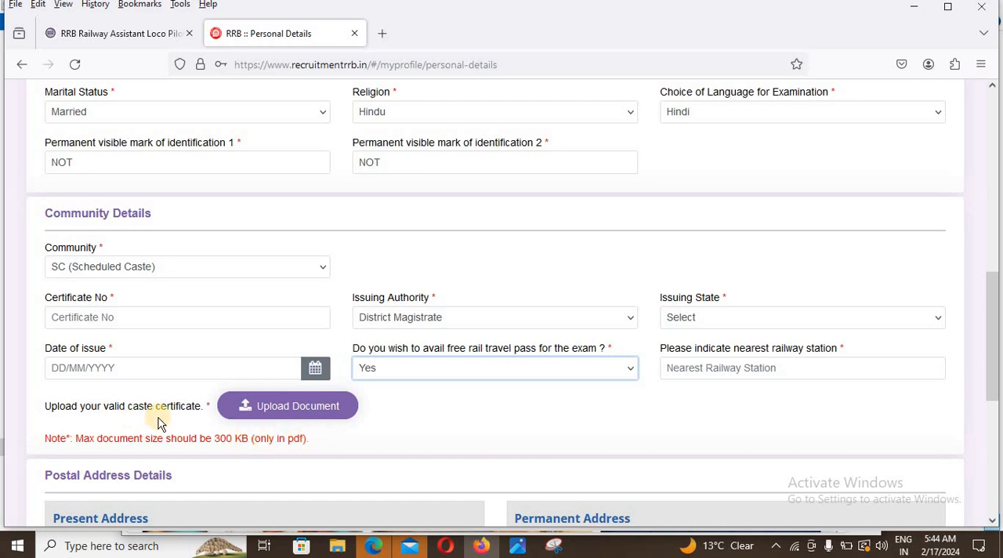
left_click(302, 418)
Step: Set the present address state to UTTAR PRADESH and the district to Azamgarh, moving on to the address field
scroll(342, 447, "down", 3)
scroll(342, 448, "down", 3)
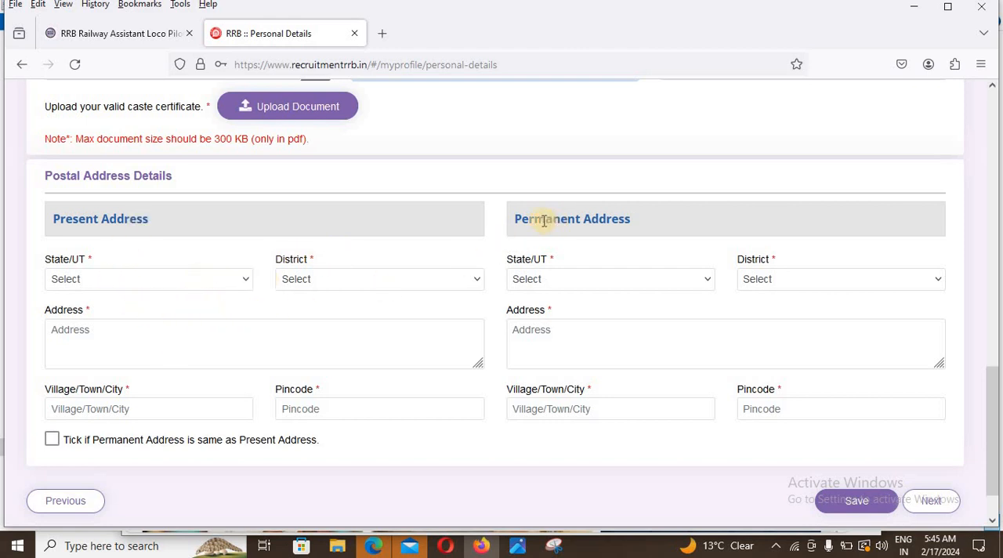
left_click(156, 288)
scroll(159, 448, "down", 6)
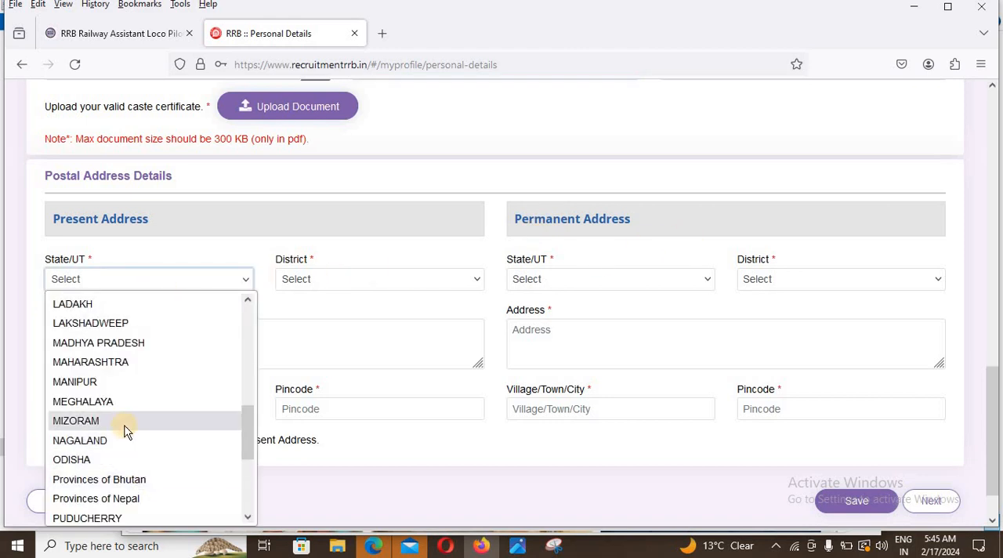
scroll(121, 463, "down", 3)
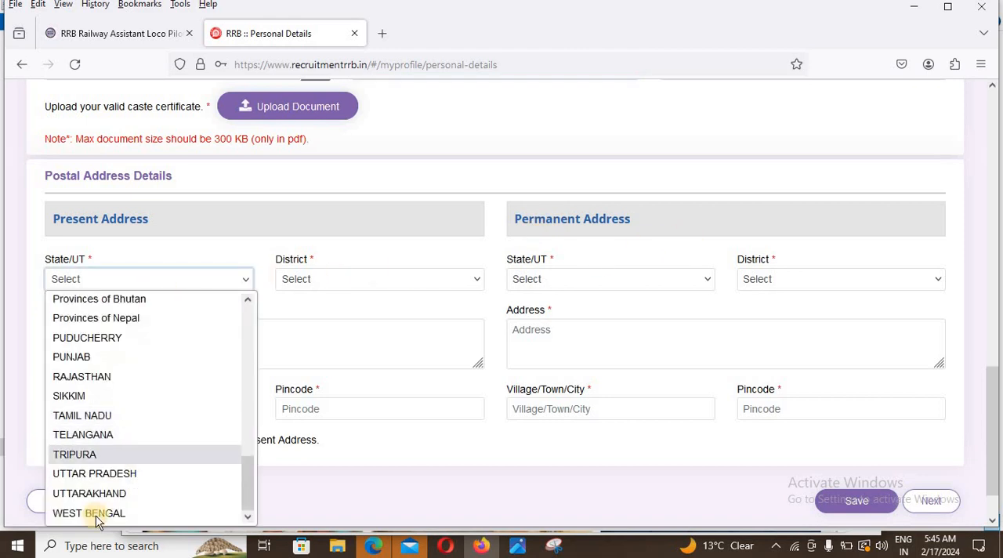
left_click(123, 473)
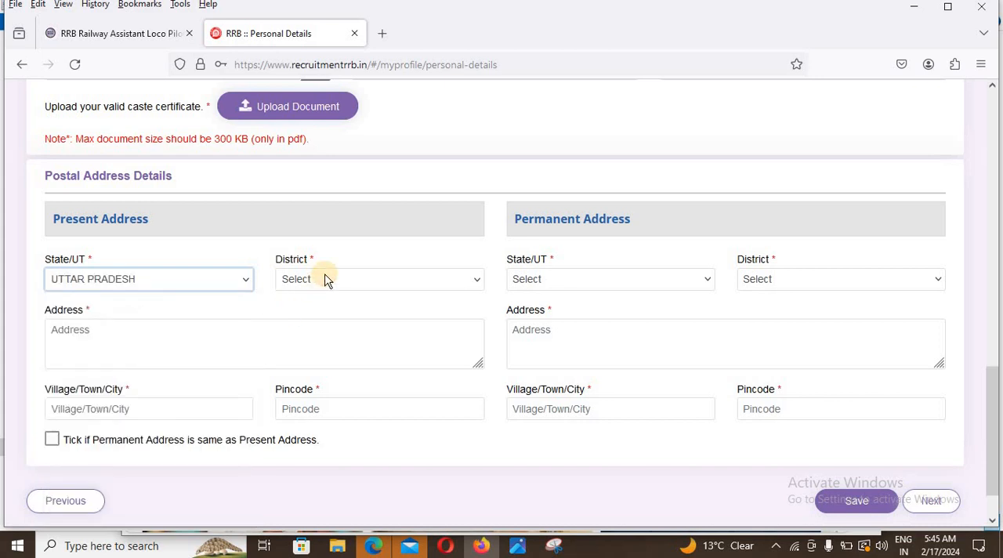
key("Tab")
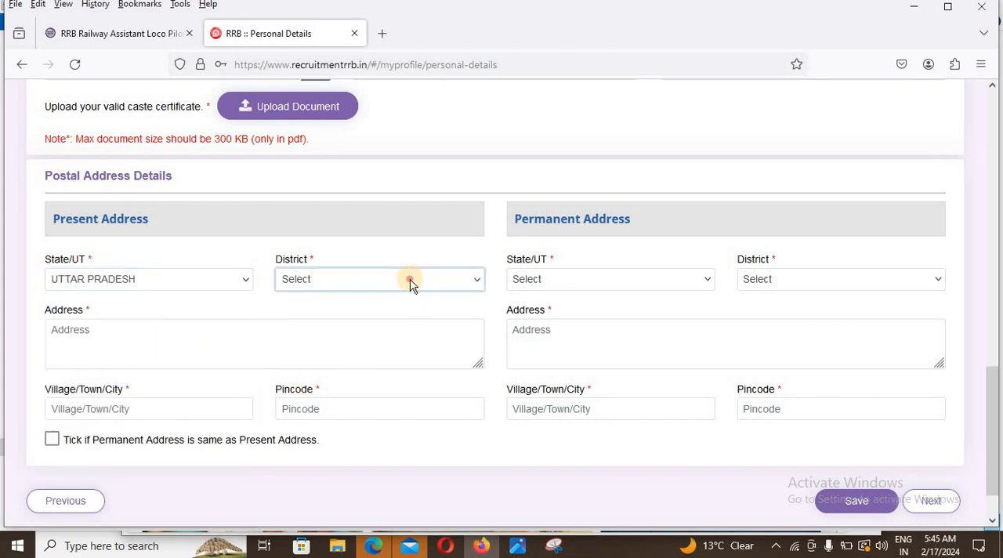
left_click(411, 284)
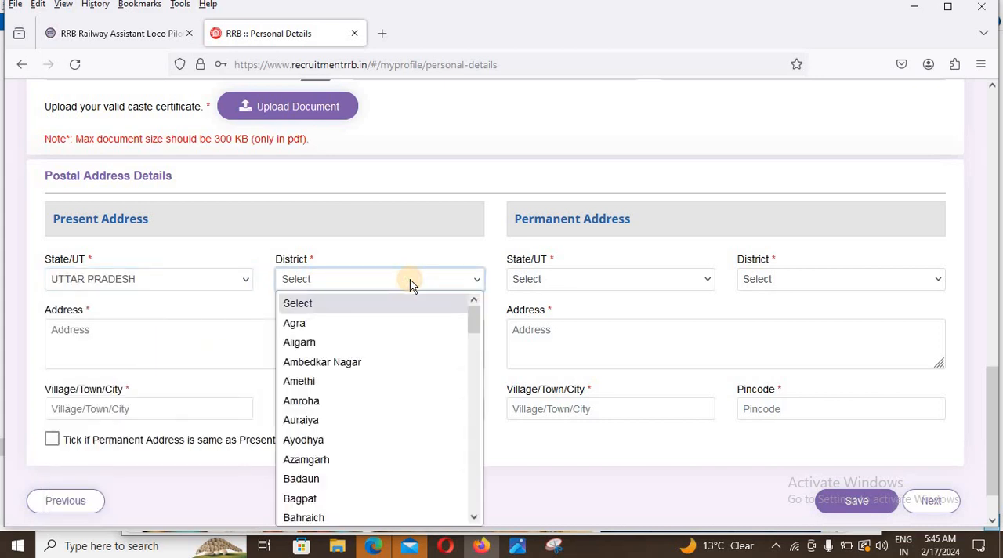
left_click(318, 461)
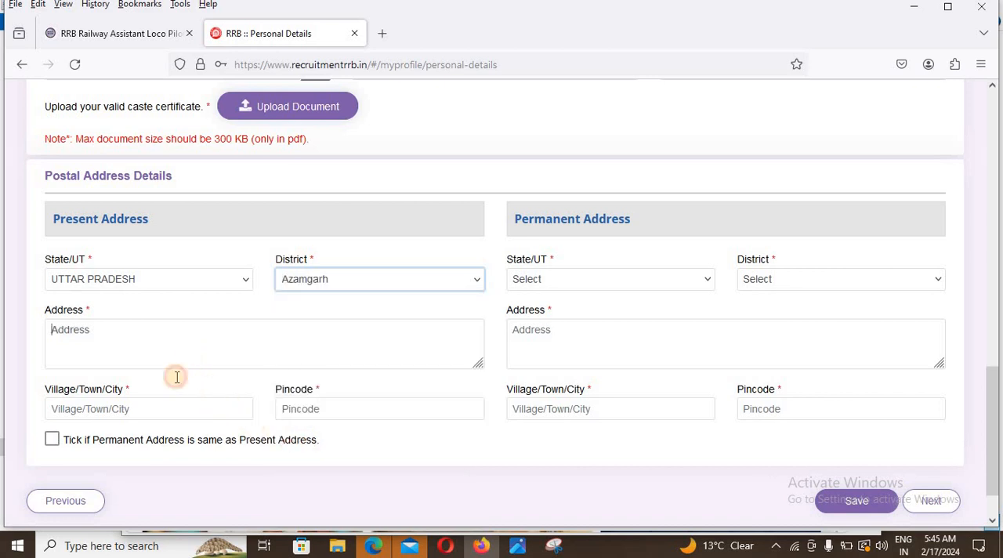
key("Tab")
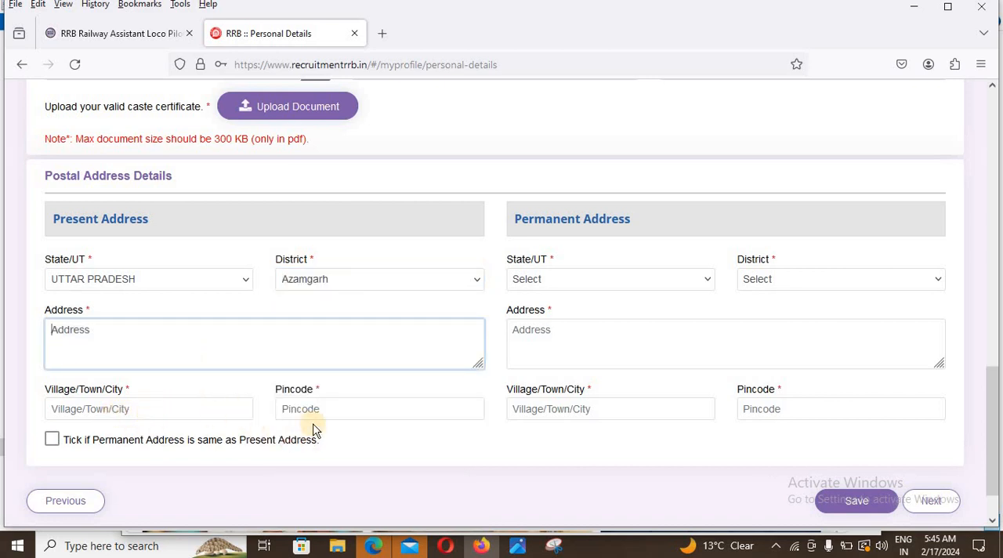
Step: Save the personal details and continue to the Other Details section
left_click(347, 415)
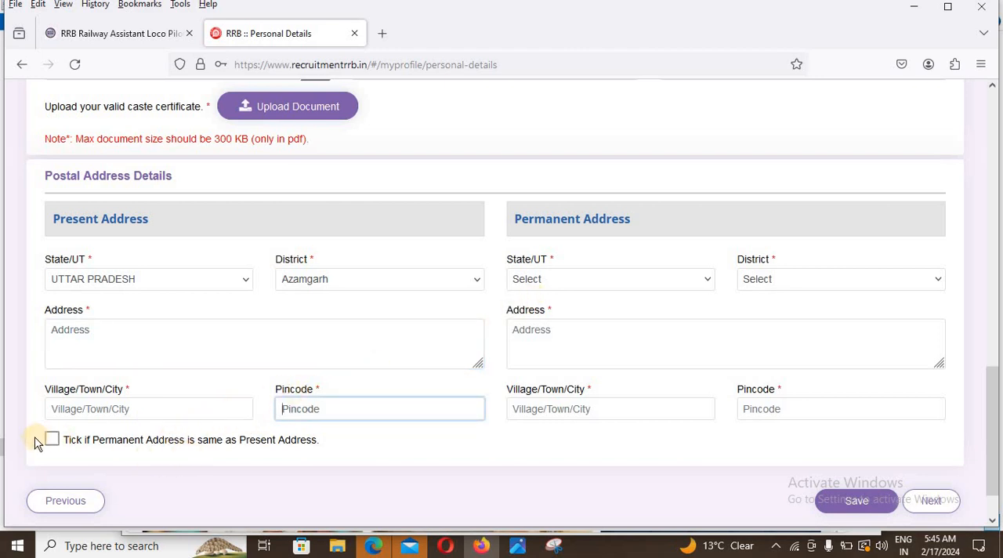
left_click(878, 506)
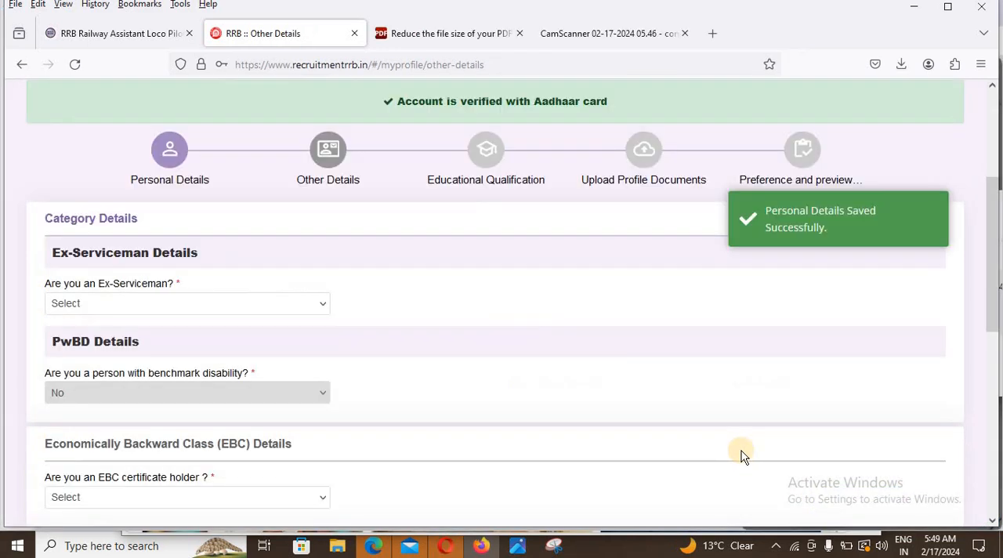
Step: Answer No to both being an Ex-Serviceman and holding an EBC certificate
left_click(228, 304)
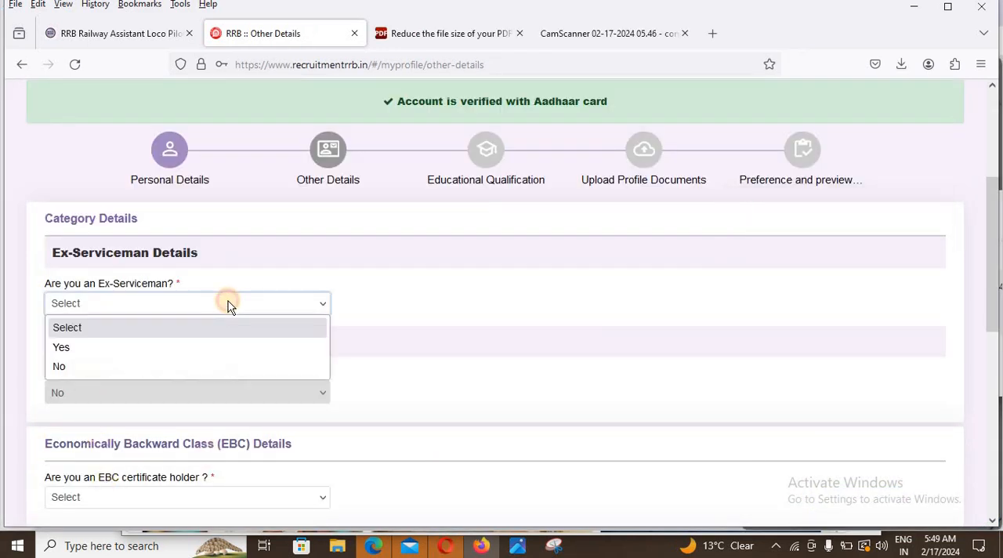
left_click(127, 367)
scroll(142, 280, "down", 3)
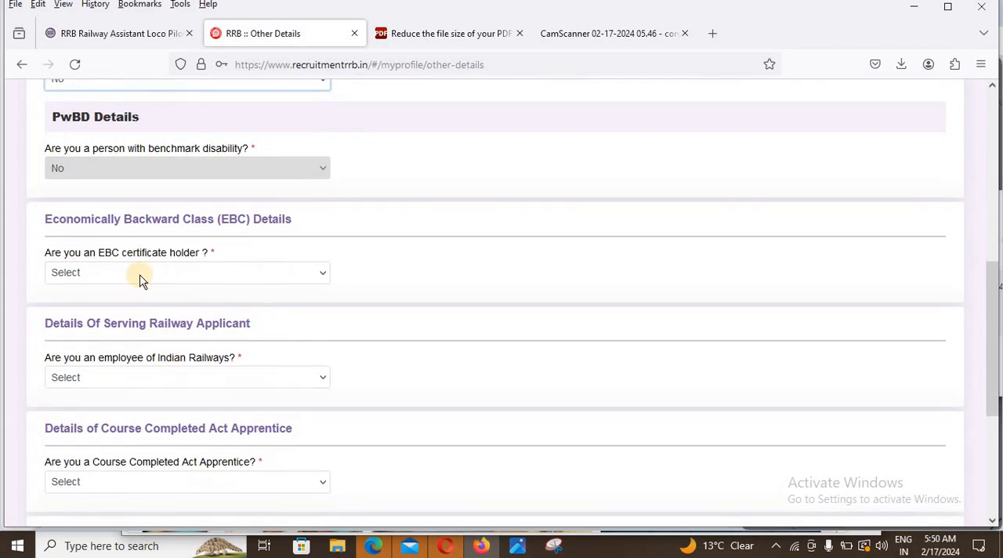
left_click(147, 277)
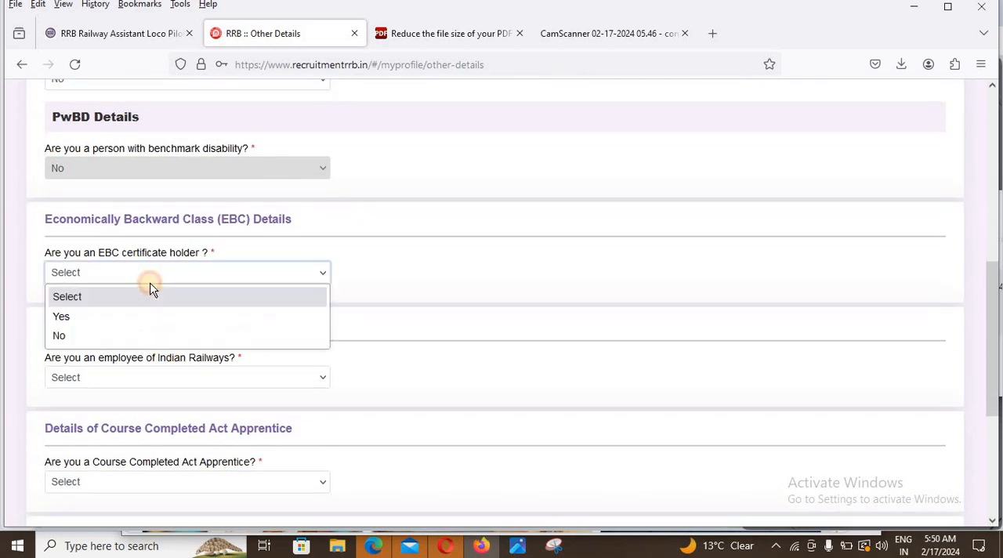
left_click(54, 335)
Step: Answer No to being an Indian Railways employee and set the current department/organization to Not Applicable
left_click(133, 384)
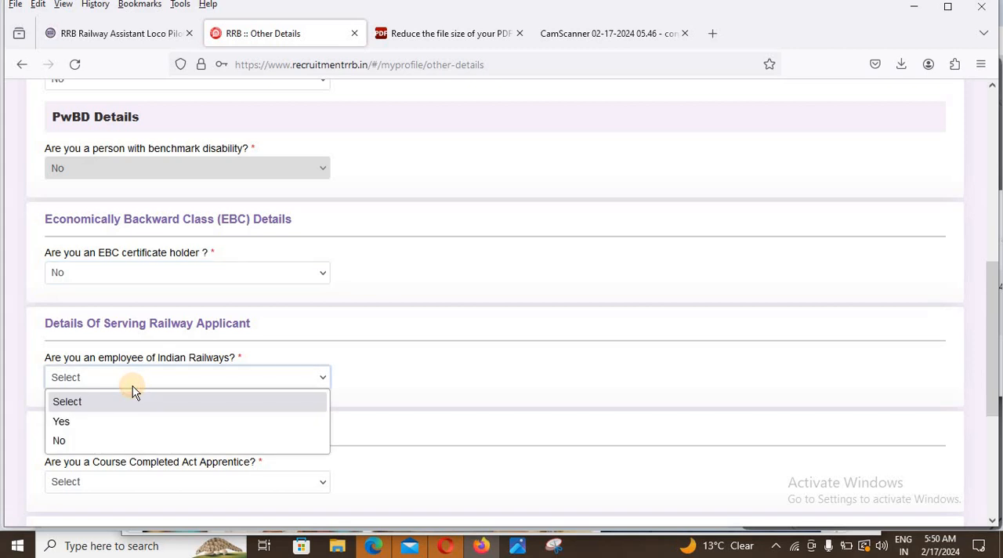
left_click(79, 442)
scroll(114, 436, "down", 2)
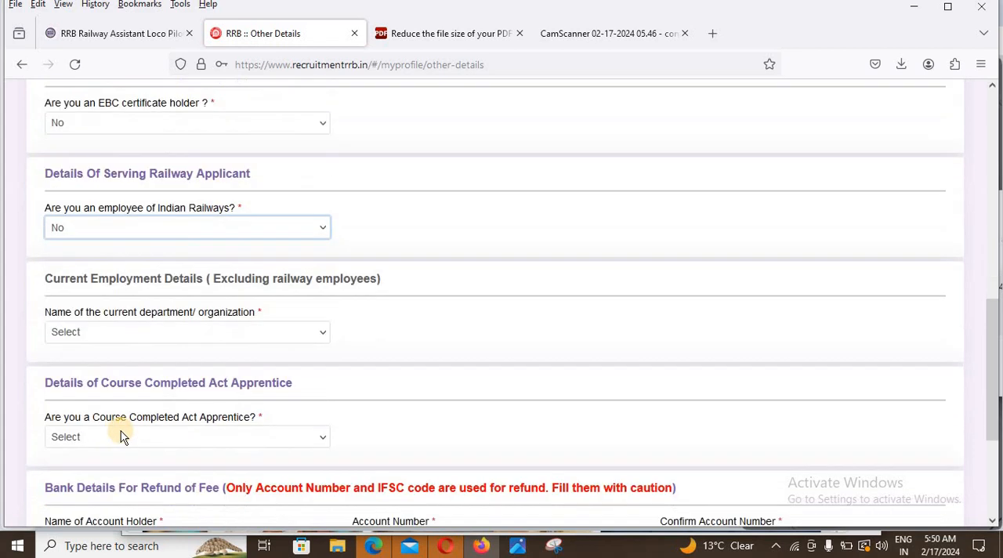
left_click(164, 337)
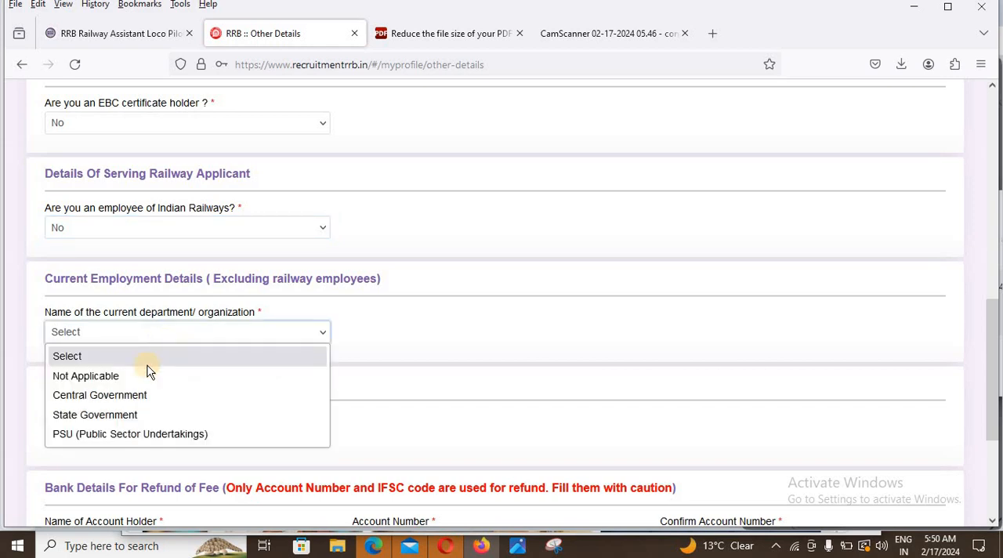
left_click(114, 377)
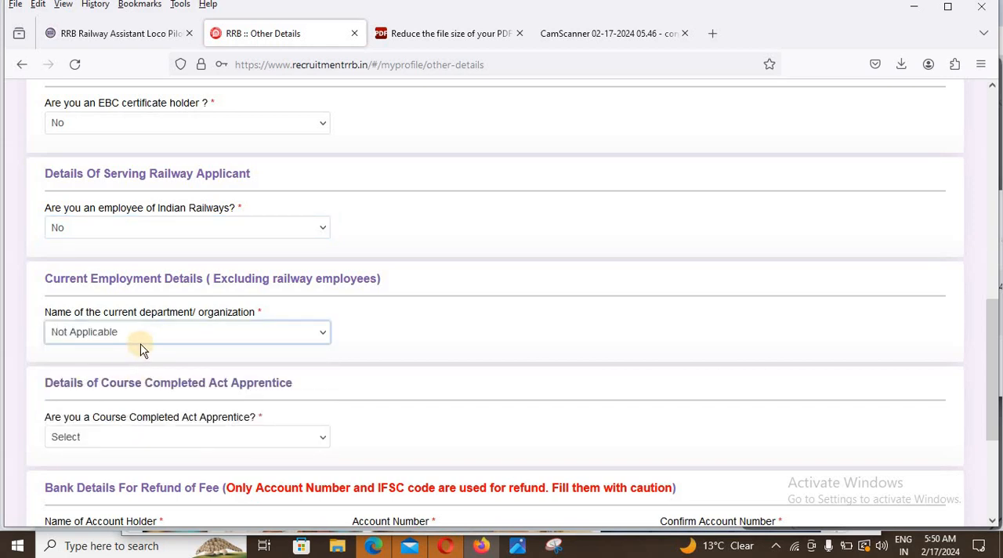
Step: Answer Yes to being a Course Completed Act Apprentice and look through the available trade names
scroll(144, 361, "down", 1)
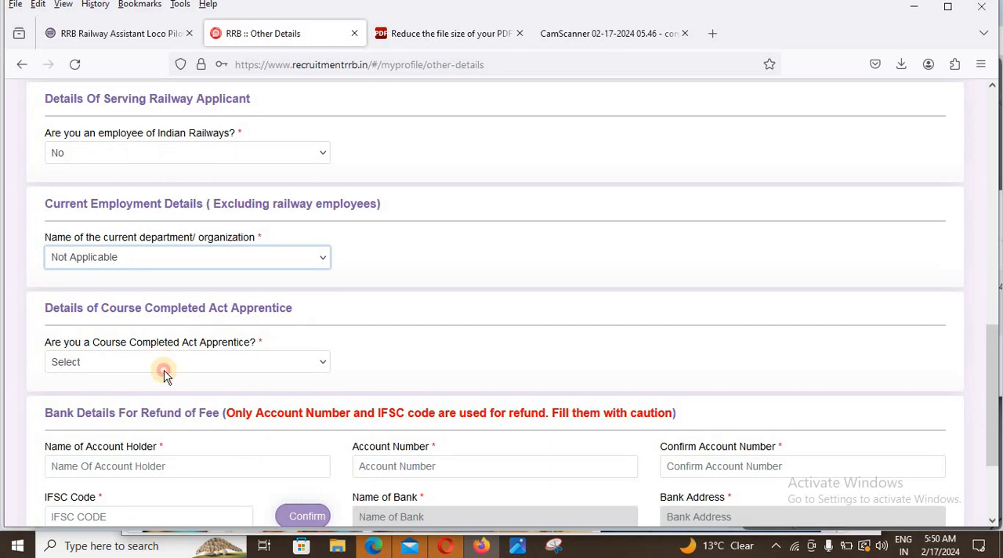
left_click(165, 369)
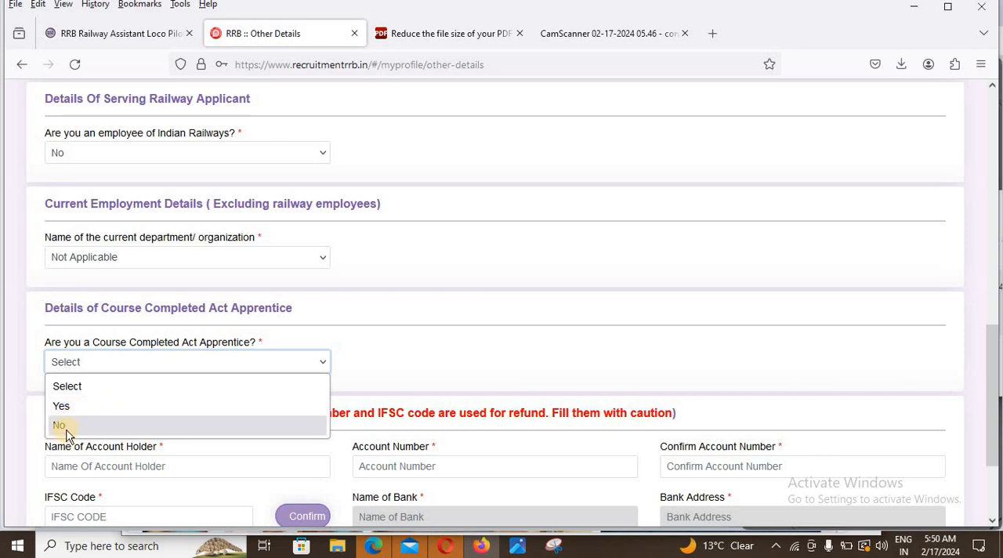
left_click(82, 408)
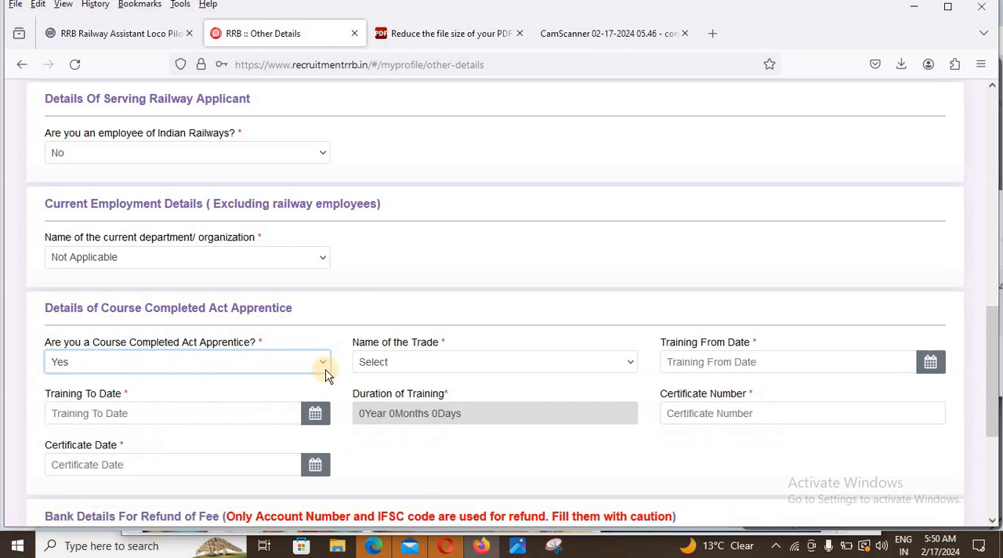
left_click(382, 368)
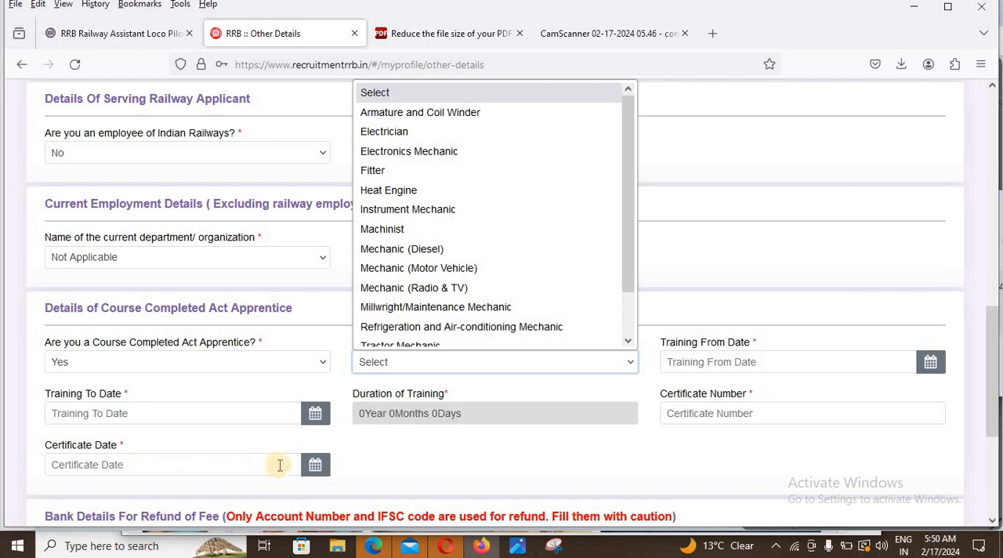
left_click(267, 372)
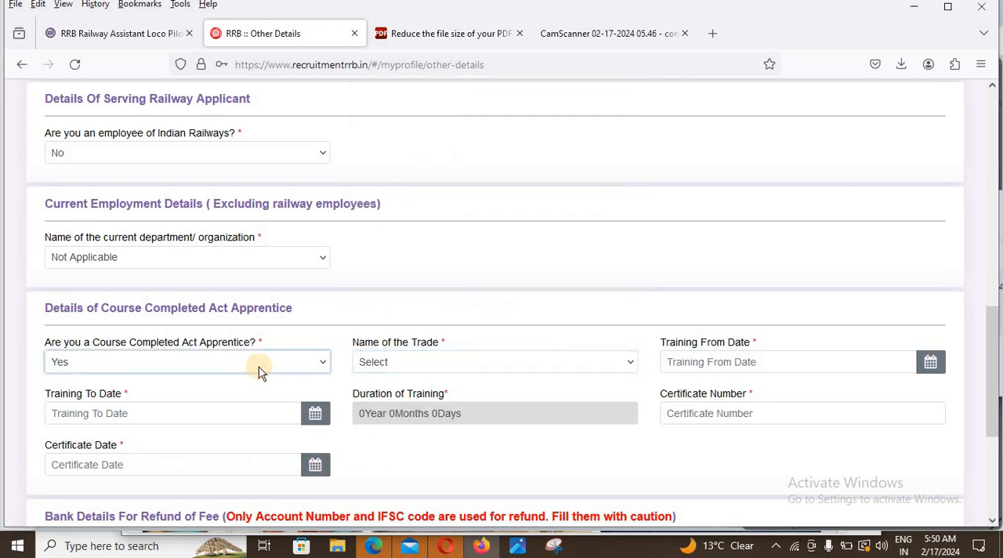
Step: Answer No to being a Course Completed Act Apprentice and proceed to the Educational Qualification section
left_click(236, 370)
left_click(103, 428)
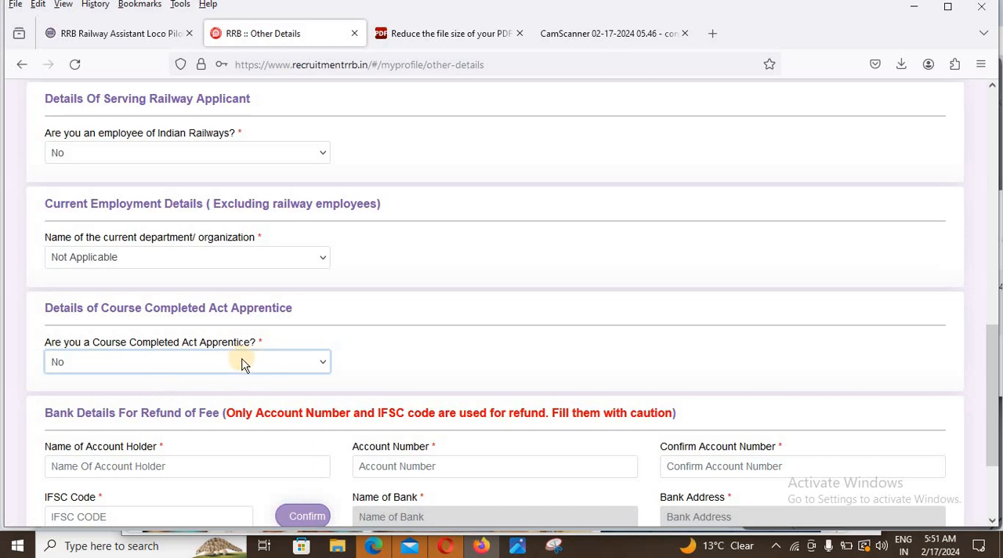
scroll(242, 367, "down", 2)
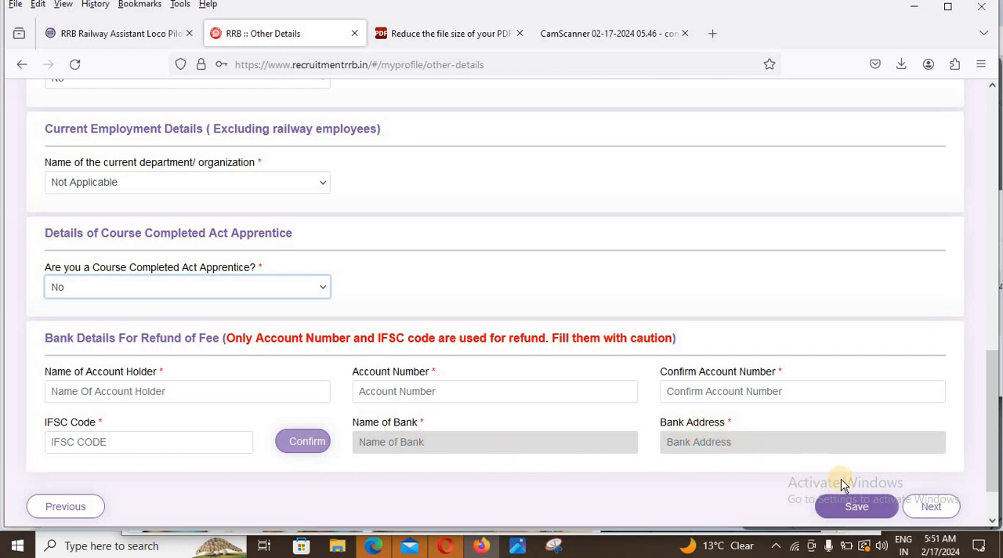
left_click(944, 509)
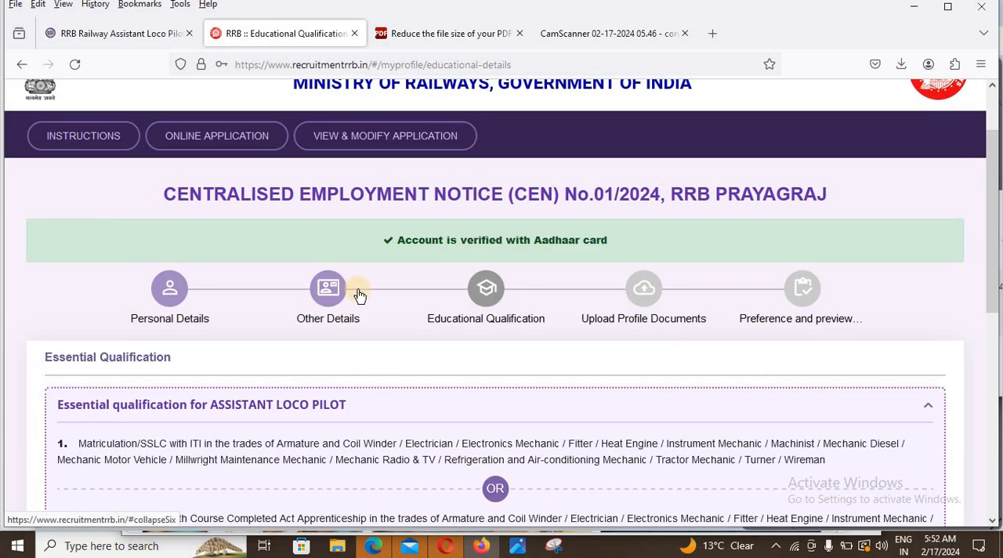
Step: Add the Matriculation qualification with state UTTAR PRADESH, district Azamgarh, board UP BOARD, passing date 01/06/2010 and the applicant's roll number
scroll(358, 325, "down", 6)
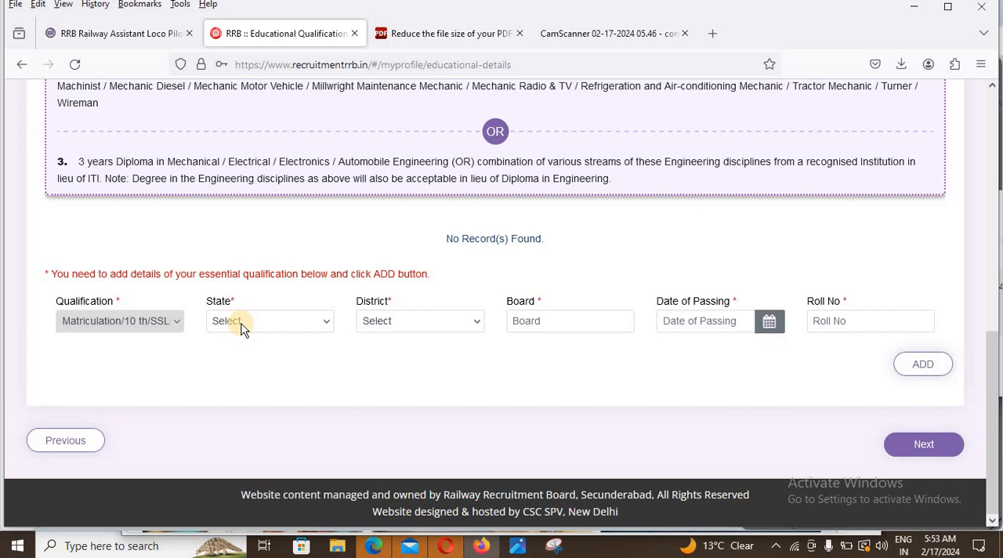
left_click(241, 328)
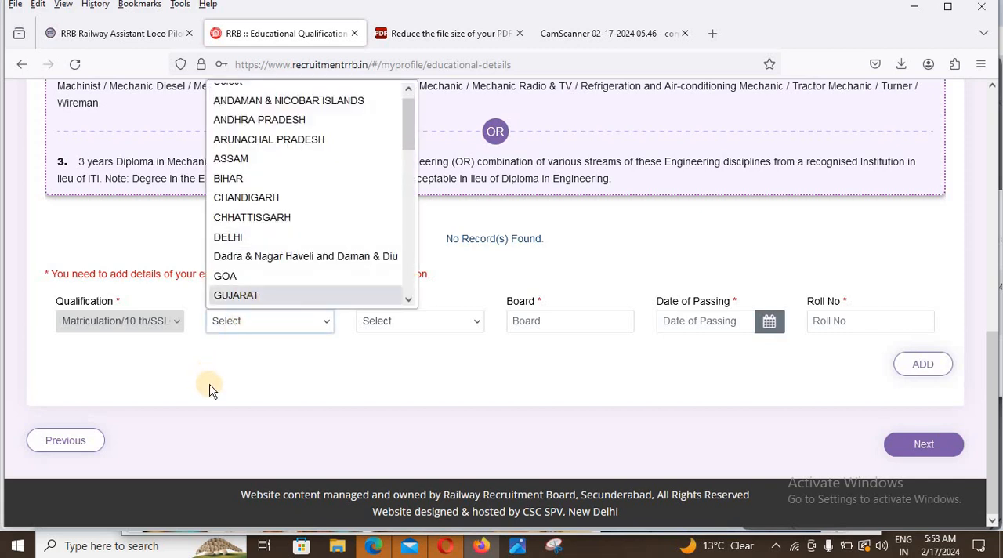
scroll(291, 249, "down", 9)
left_click(263, 254)
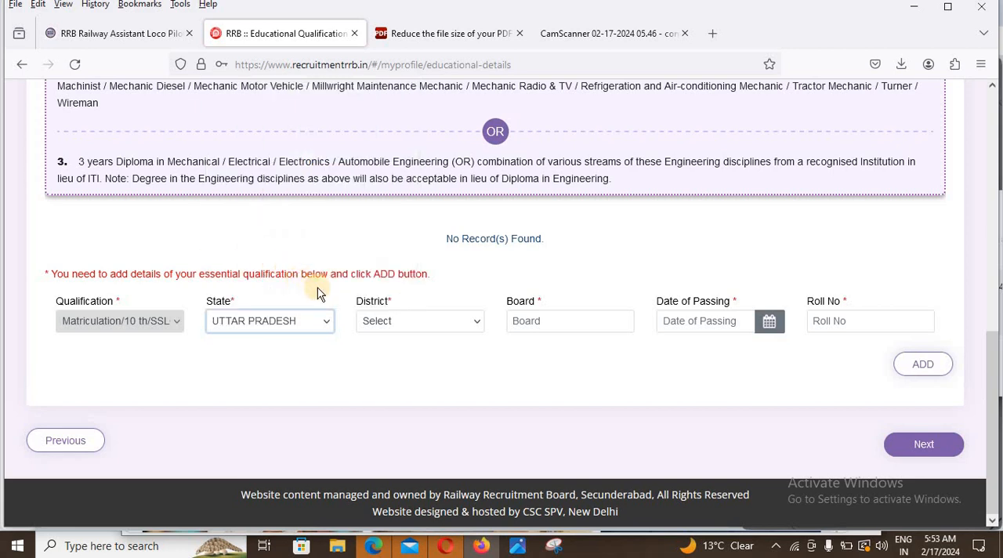
left_click(381, 320)
scroll(385, 197, "down", 1)
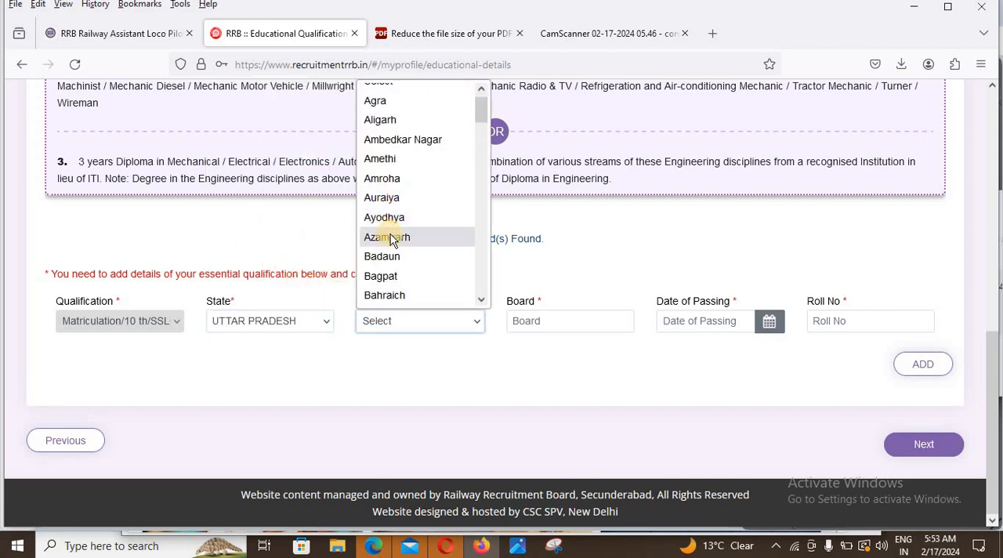
left_click(392, 234)
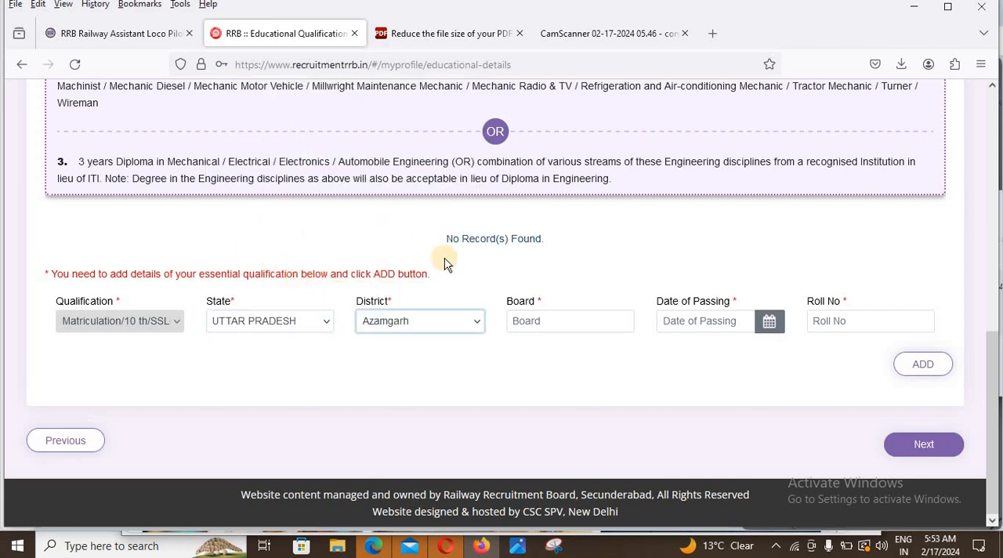
left_click(561, 327)
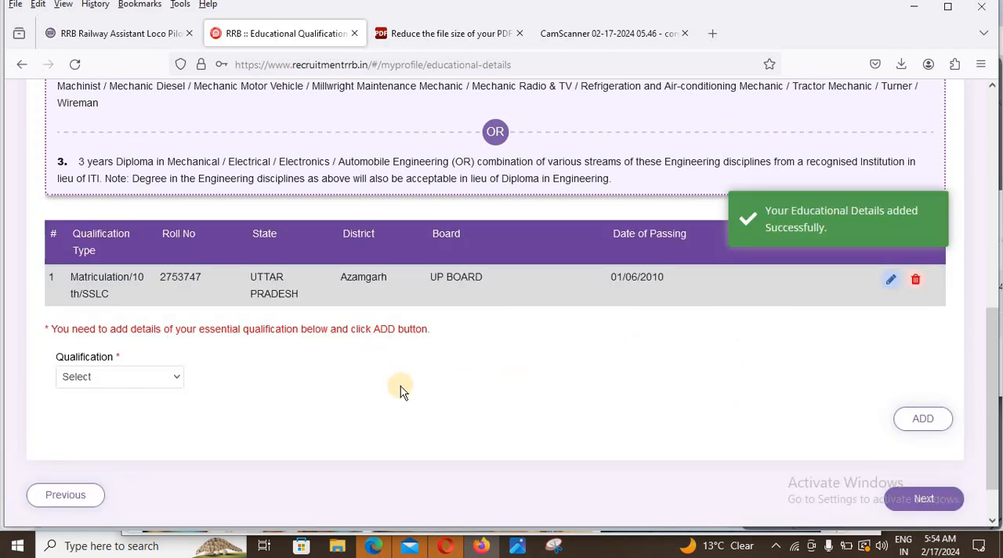
Step: Start a second qualification entry as ITI with Electrician as its trade
left_click(162, 382)
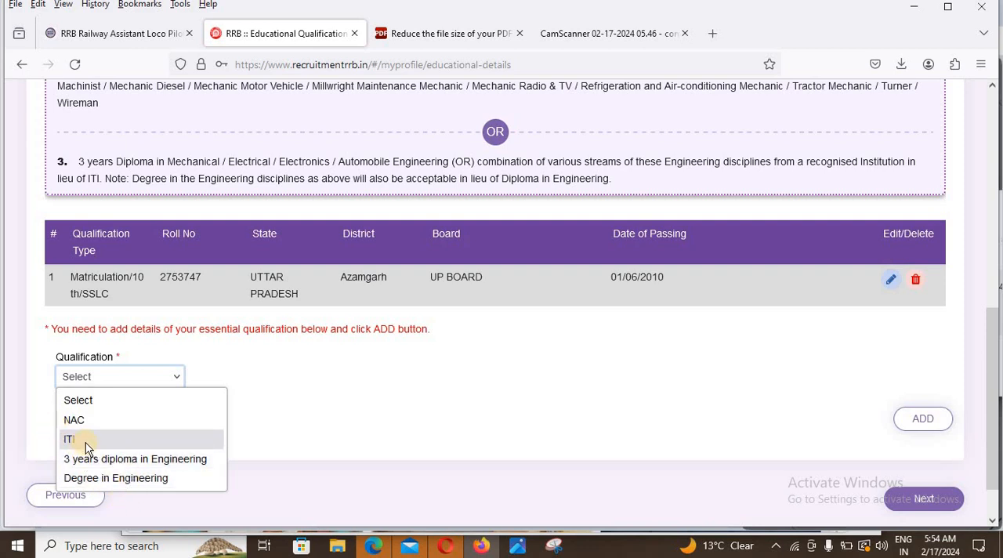
left_click(78, 439)
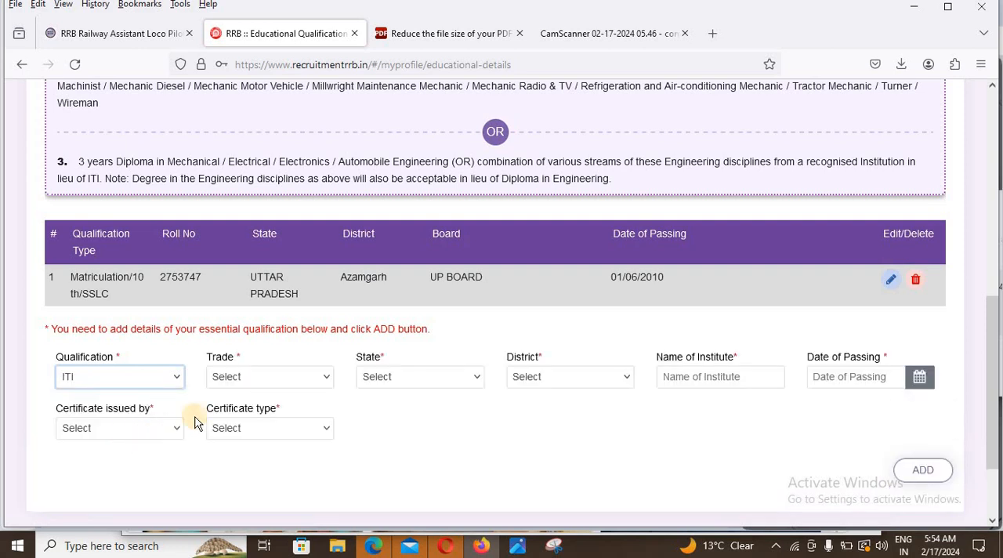
left_click(262, 376)
scroll(282, 329, "down", 2)
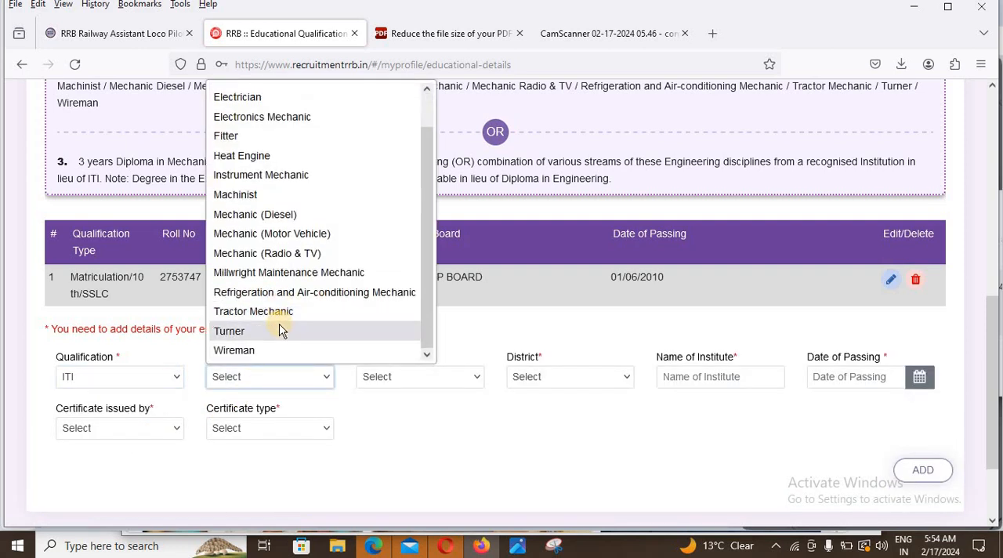
scroll(334, 207, "up", 2)
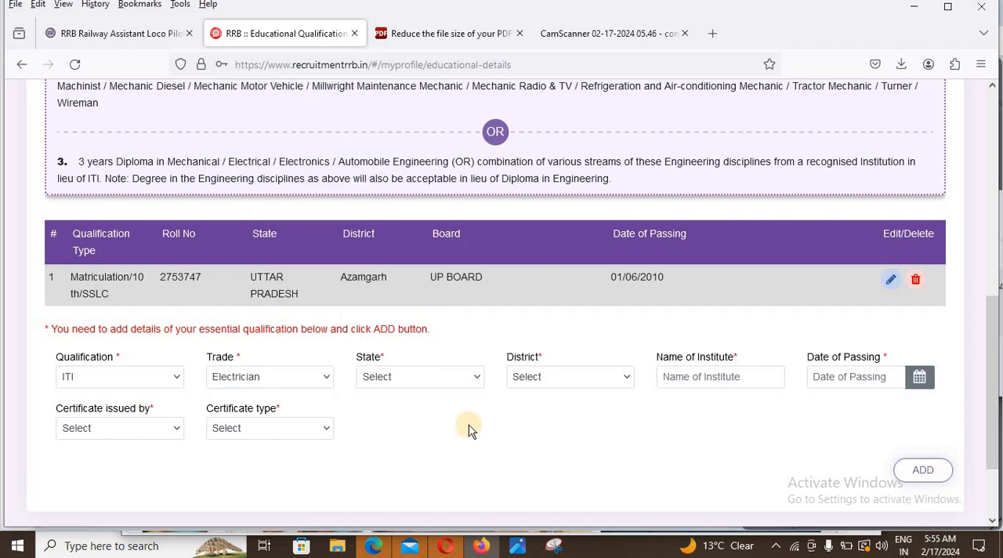
Step: Set the ITI qualification's state to UTTAR PRADESH and its district to Azamgarh, moving on to the institute name
left_click(441, 382)
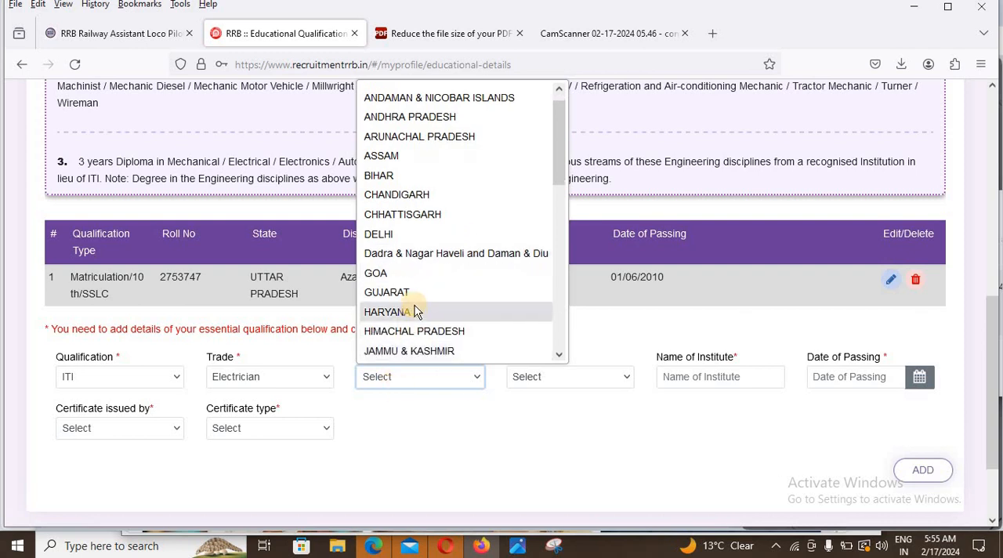
scroll(427, 325, "down", 8)
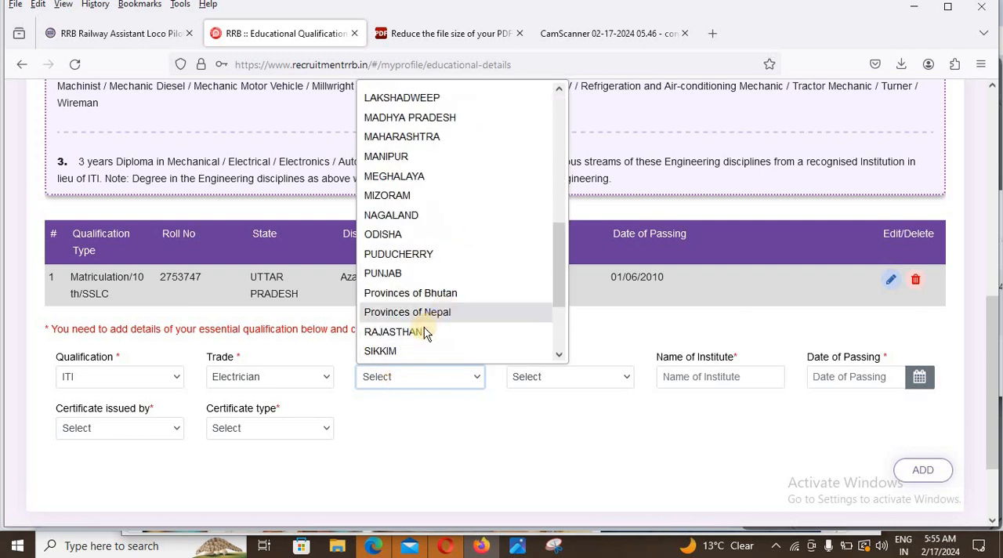
left_click(419, 313)
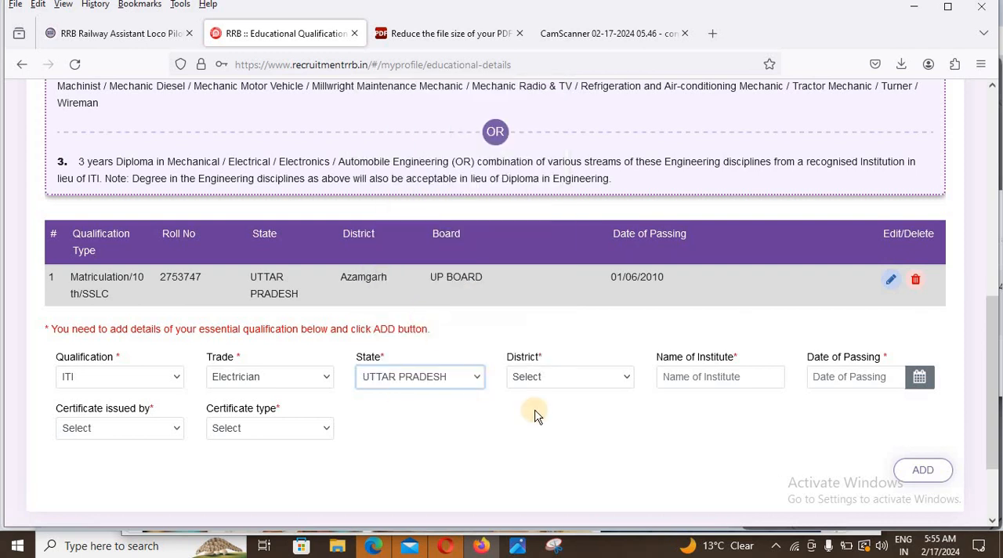
left_click(540, 381)
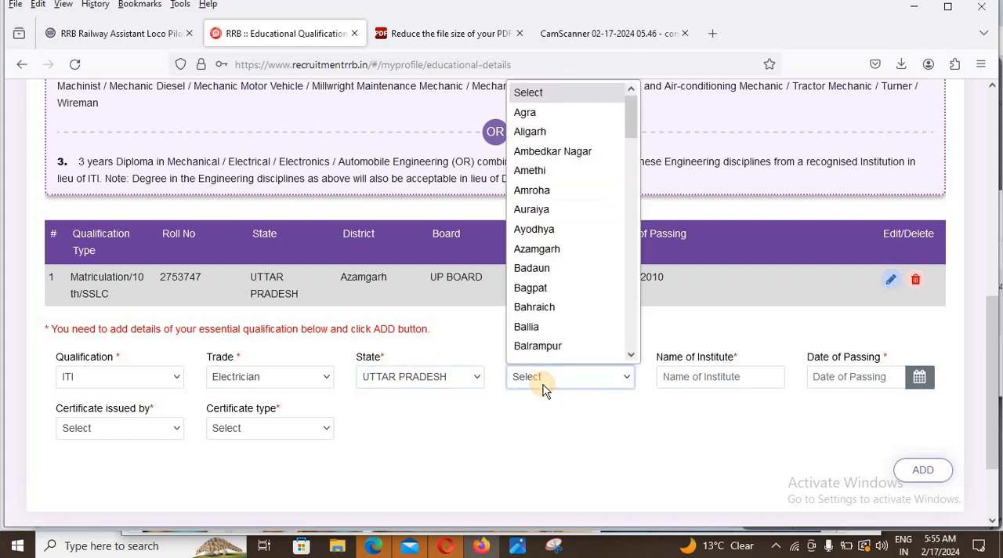
left_click(553, 248)
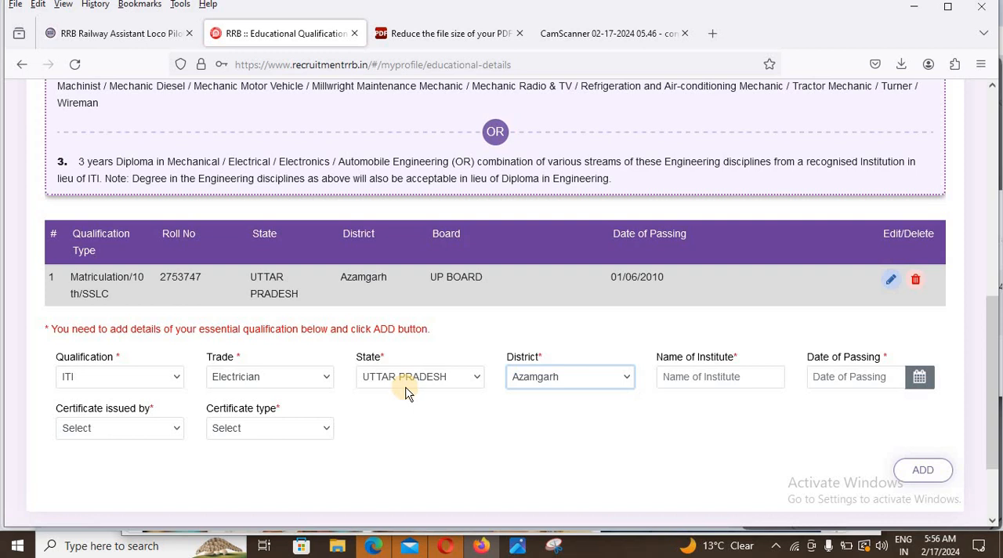
left_click(616, 377)
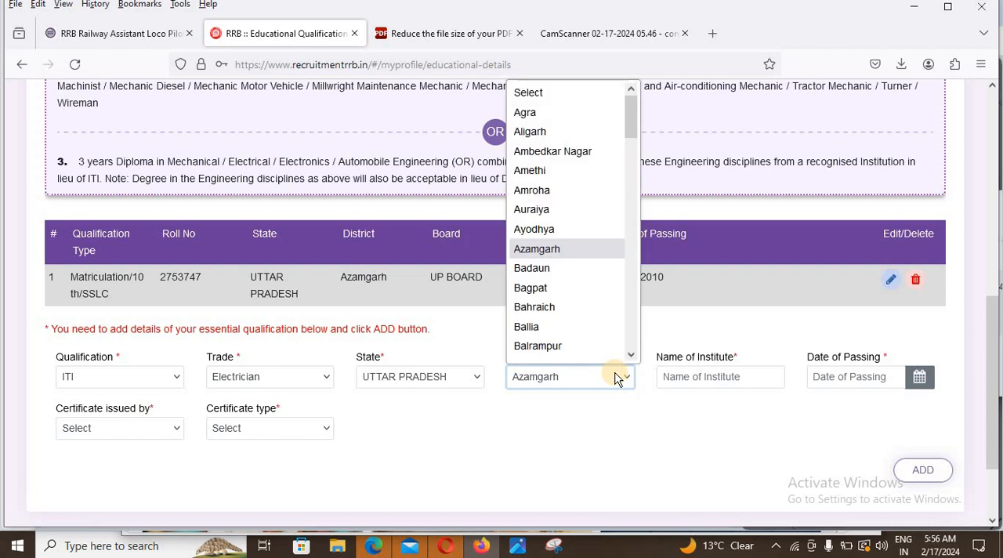
left_click(617, 377)
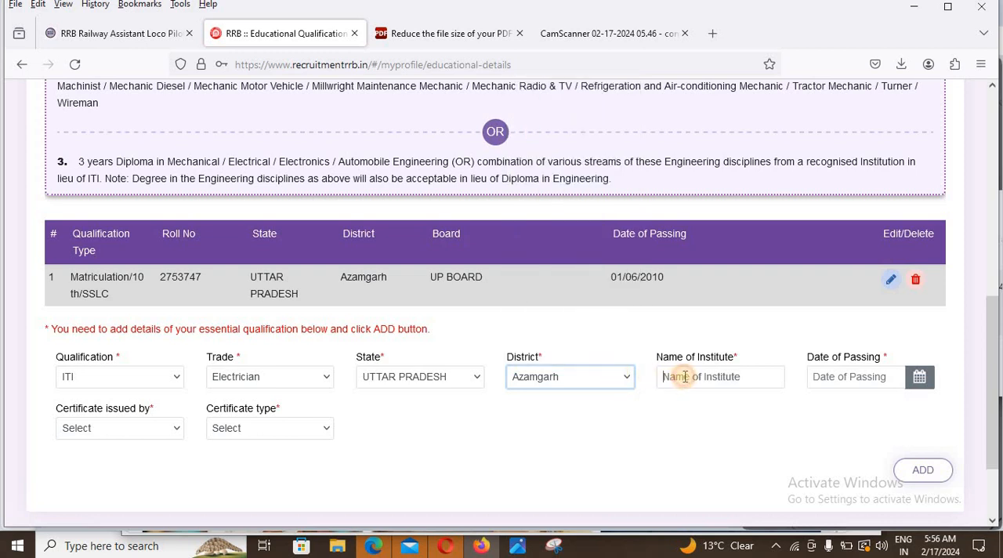
left_click(729, 374)
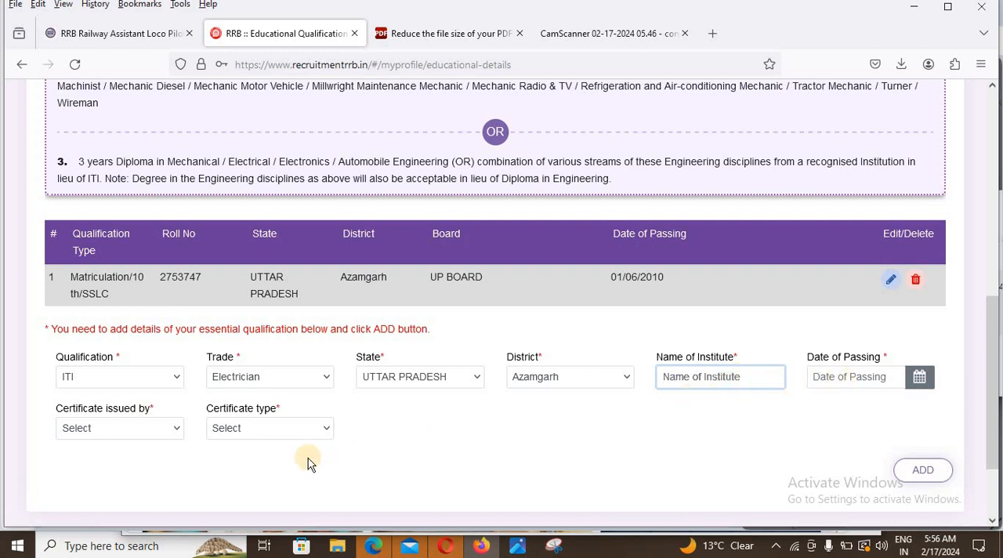
Step: Add the ITI qualification for BABURAMDAS PRIVATE ITI, passed 13/02/2024, with an NCVT-issued National Trade certificate(NTC), and proceed to document upload
left_click(144, 437)
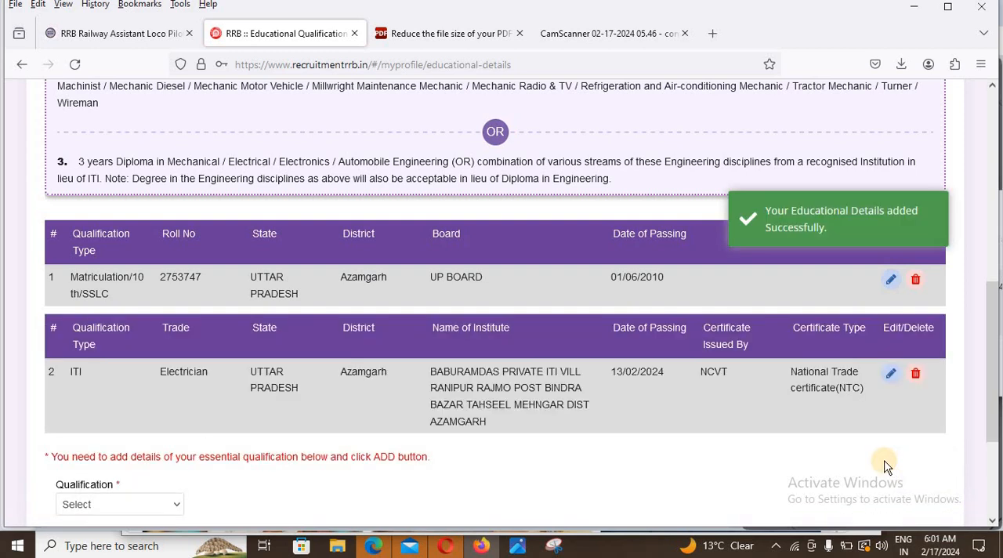
scroll(889, 464, "down", 3)
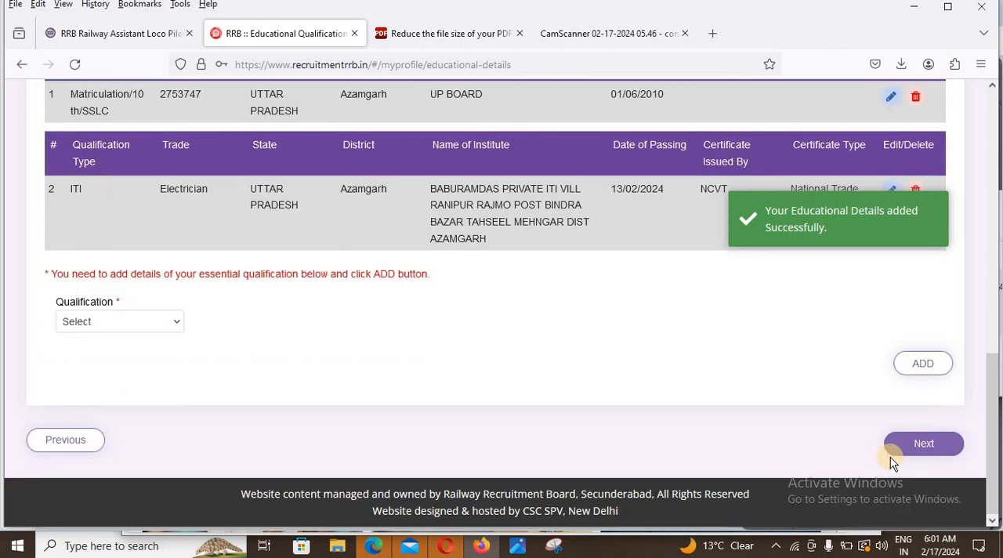
left_click(934, 445)
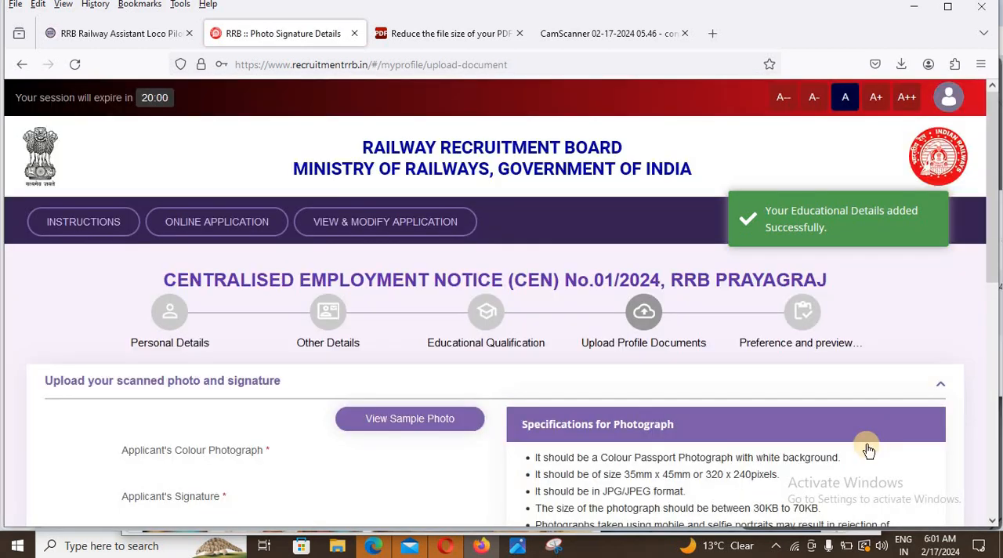
Step: Examine the size and format requirements for the applicant's colour photograph and signature uploads
scroll(857, 454, "down", 5)
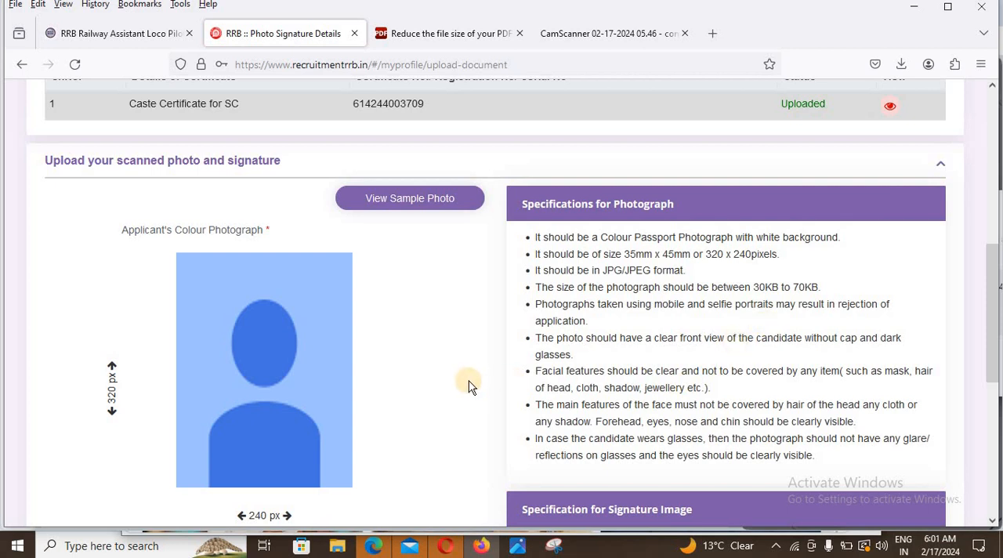
scroll(462, 379, "down", 2)
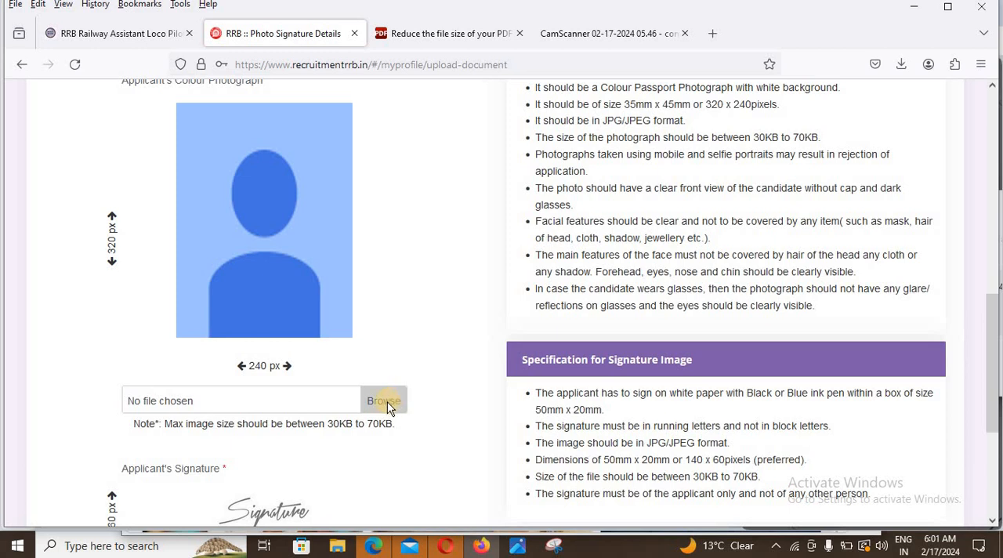
scroll(337, 355, "down", 3)
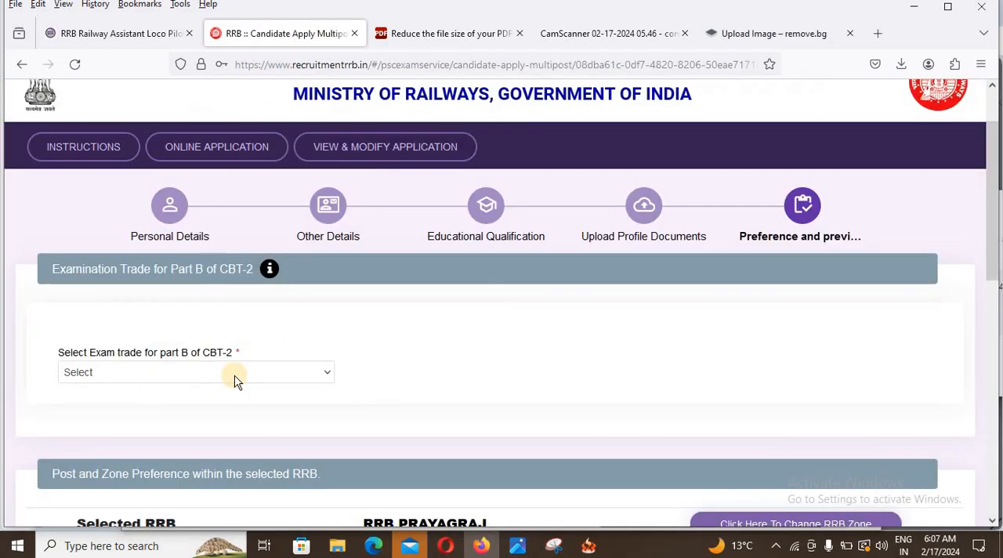
Step: Select Electrician as the exam trade for part B of CBT-2 and confirm the order of post preference was checked
left_click(235, 378)
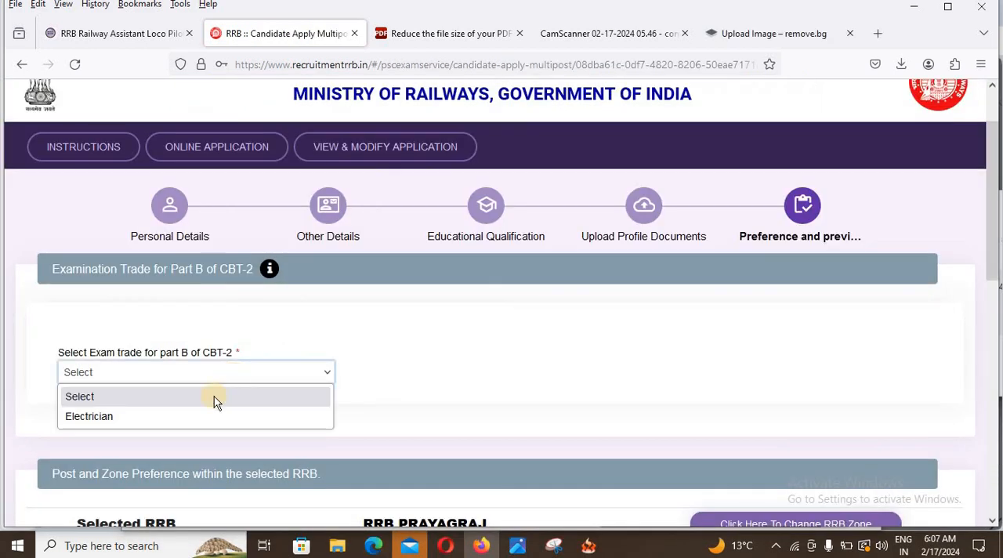
left_click(169, 415)
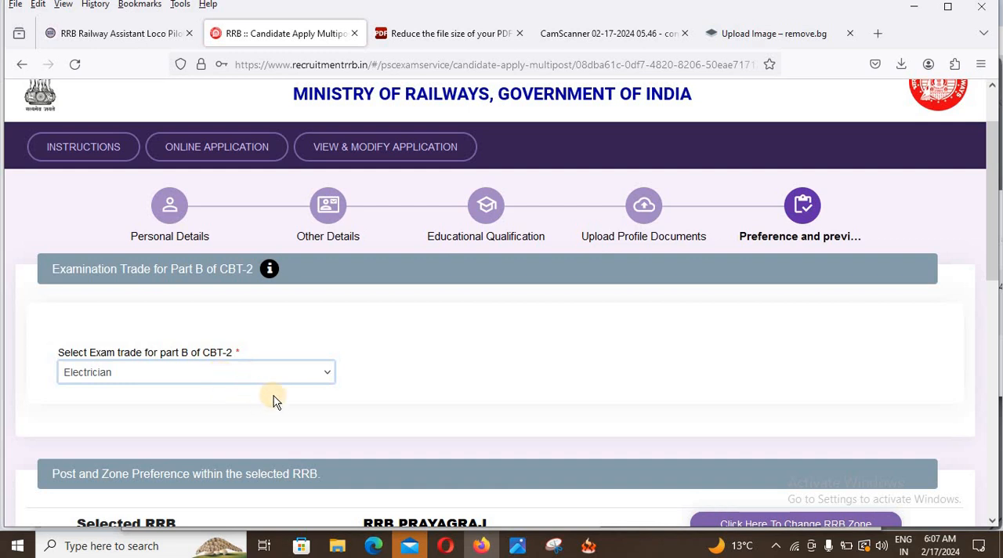
scroll(274, 396, "down", 2)
scroll(304, 287, "down", 2)
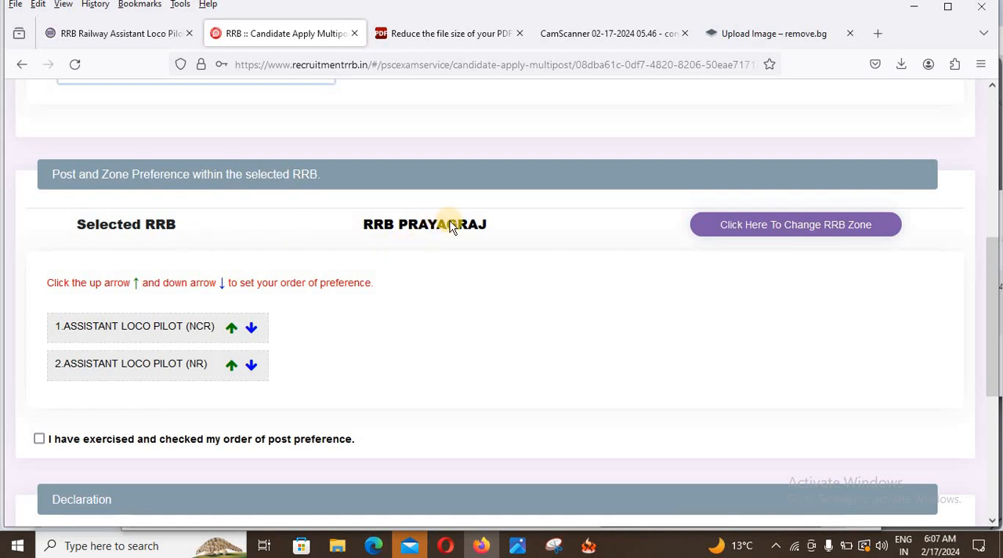
scroll(439, 235, "down", 2)
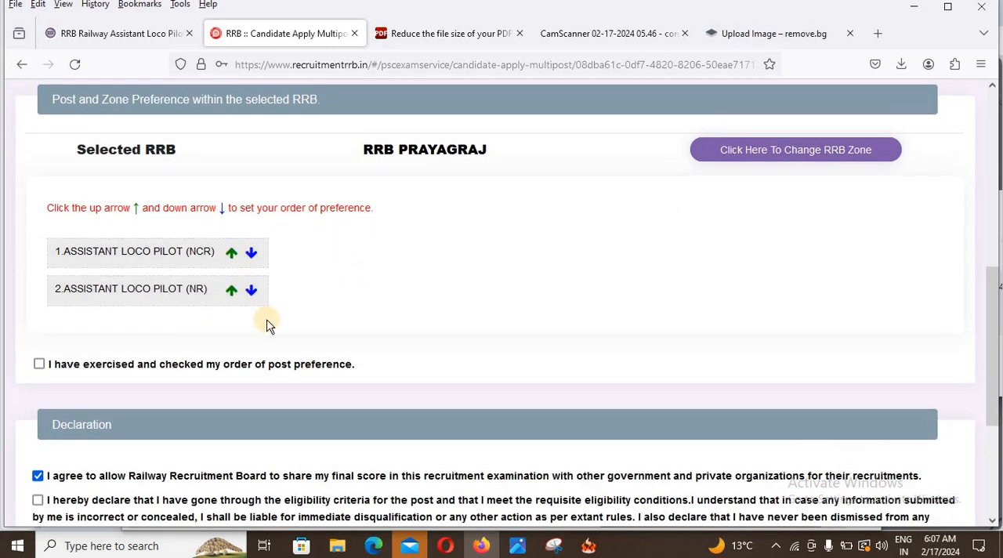
left_click(39, 365)
Step: Accept the eligibility declaration and enter AZAMGARH as the place
scroll(39, 367, "down", 4)
right_click(38, 366)
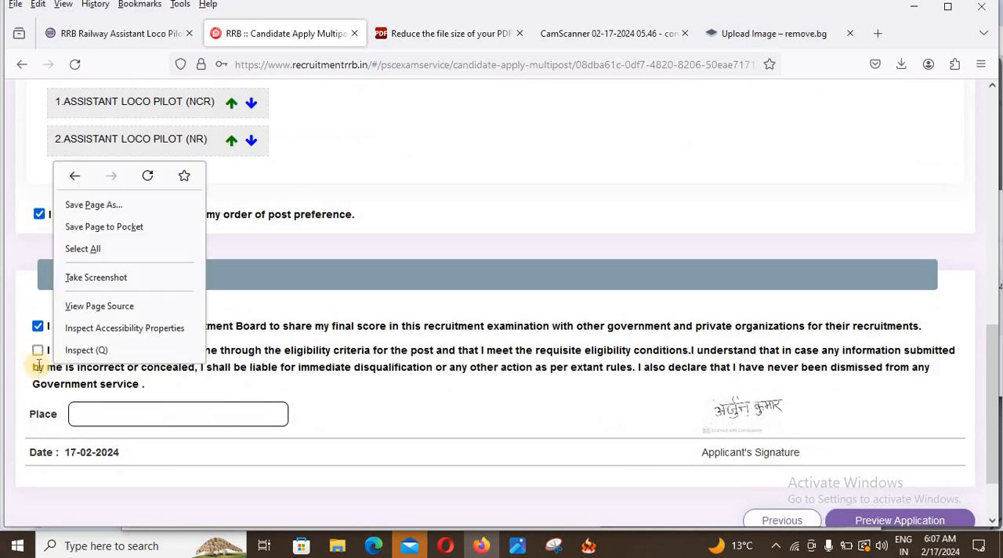
left_click(37, 350)
left_click(115, 407)
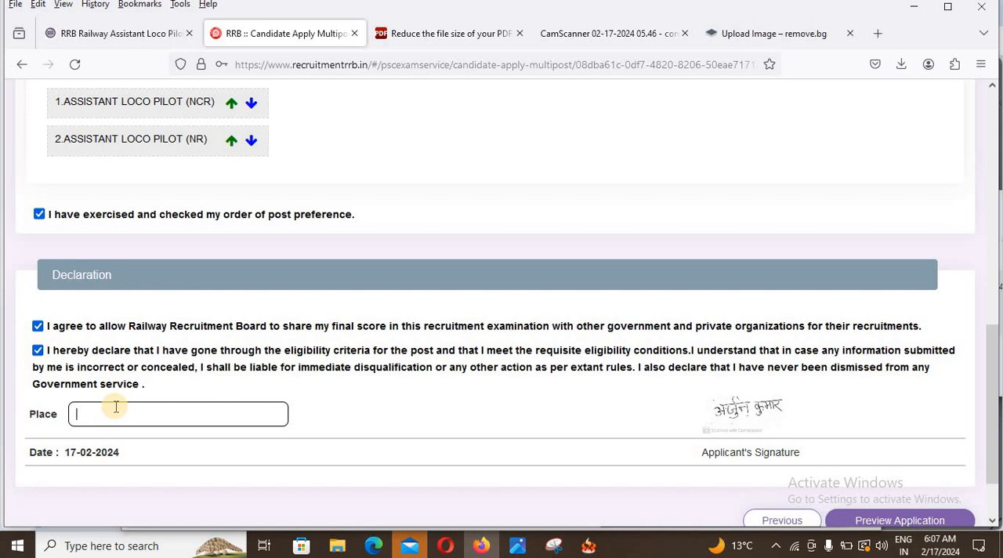
type("AZAMGARH")
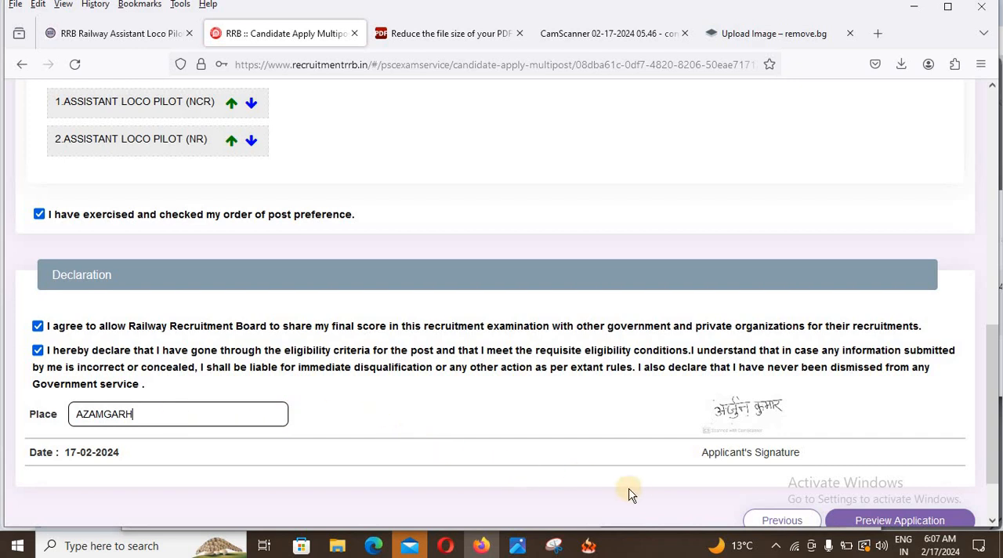
Step: Preview the application and review its personal, qualification, post preference and declaration details
scroll(631, 489, "down", 2)
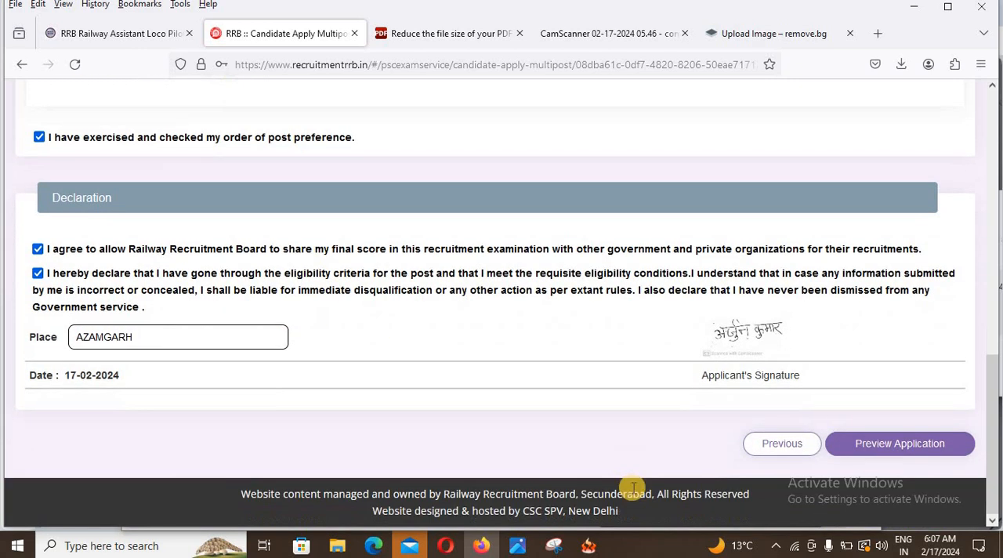
left_click(922, 443)
scroll(773, 410, "down", 8)
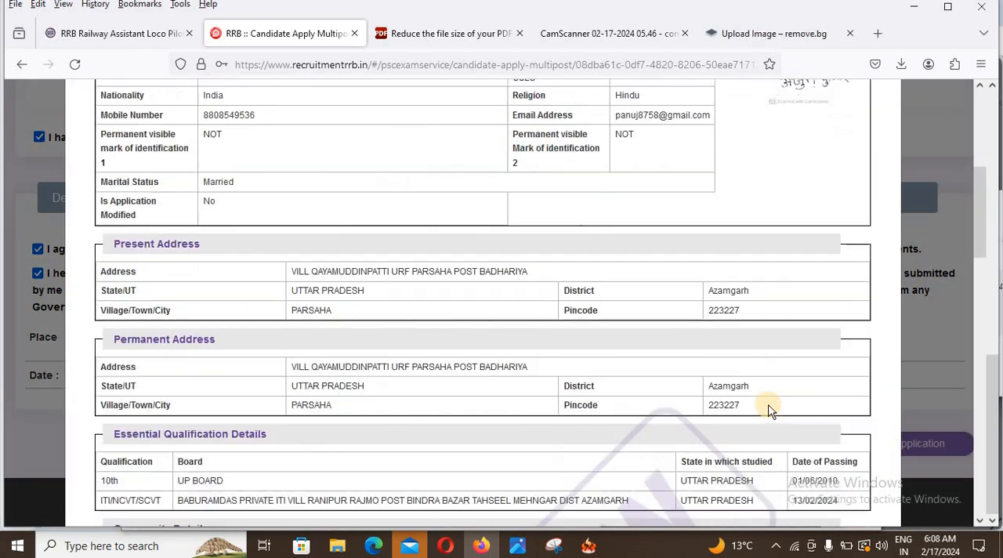
scroll(736, 408, "down", 2)
scroll(730, 405, "up", 10)
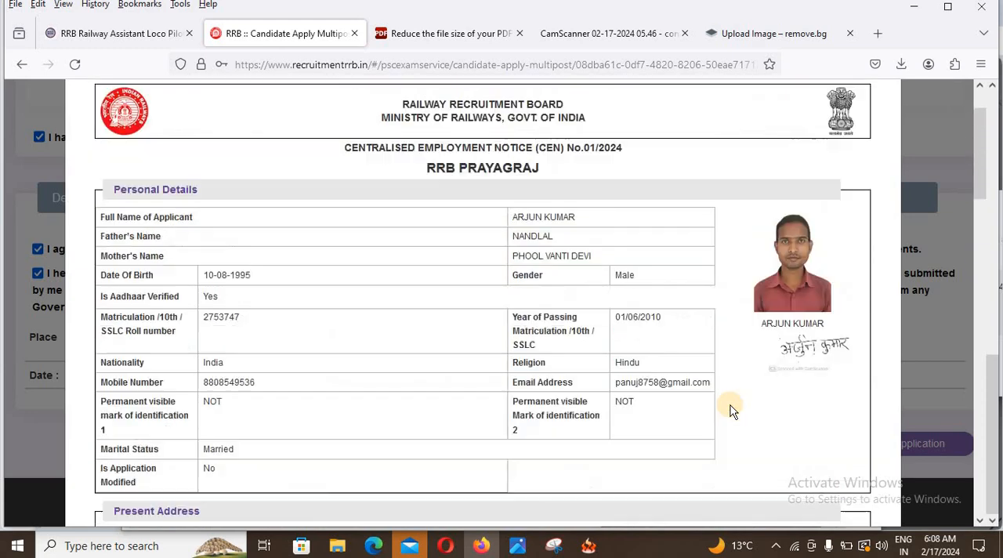
scroll(730, 405, "down", 4)
scroll(730, 405, "down", 15)
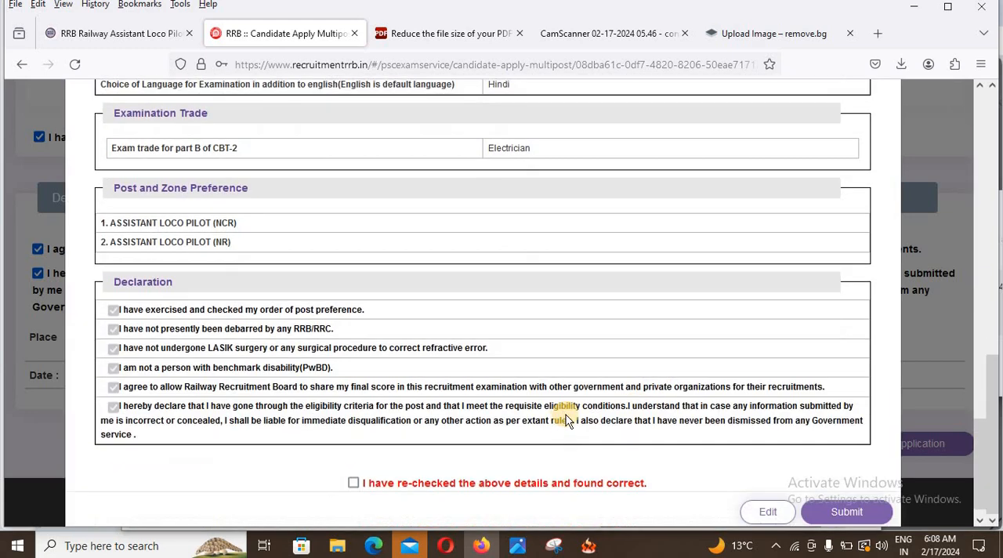
Step: Declare the previewed details re-checked and correct, and submit the application to continue to fee payment
left_click(353, 464)
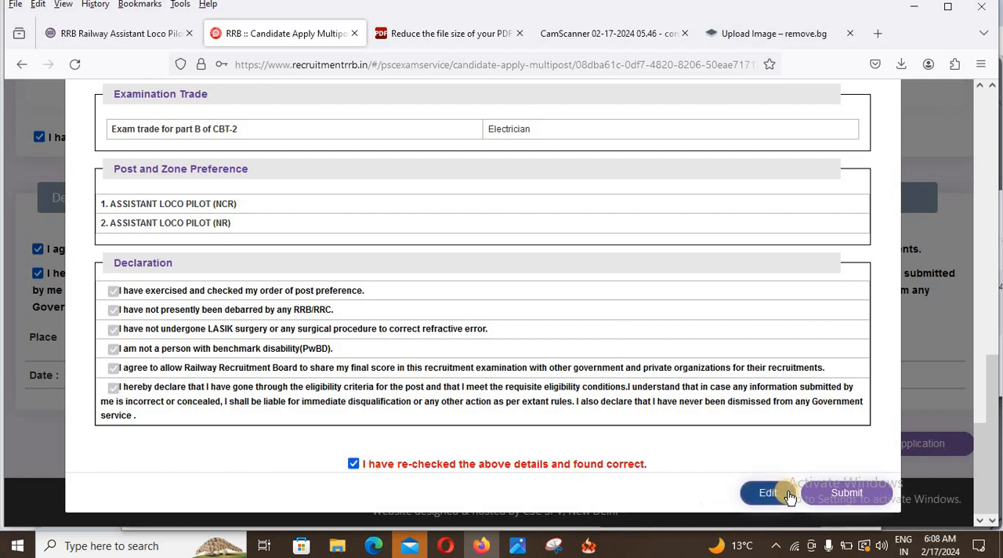
left_click(845, 493)
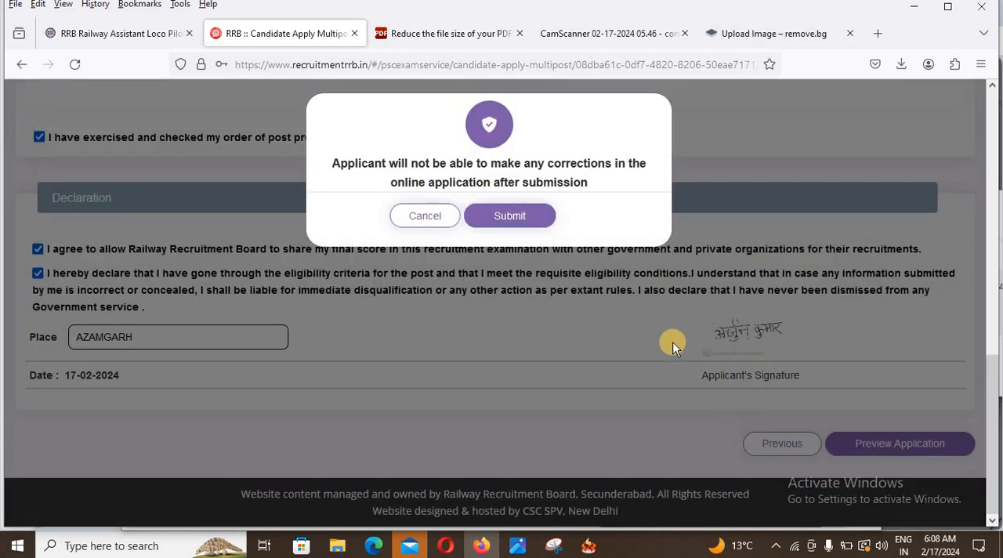
left_click(526, 223)
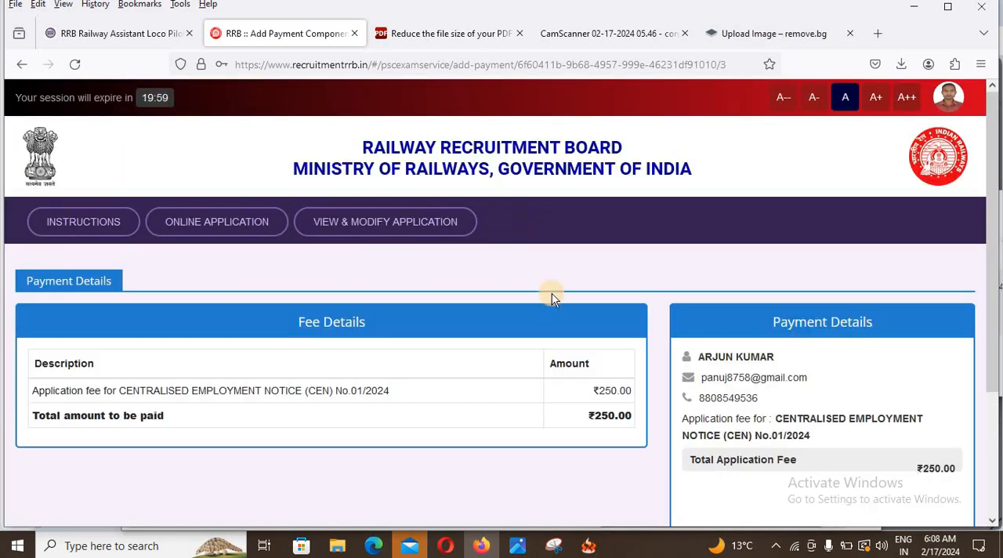
Step: Pay the CEN No.01/2024 application fee through SBIePay using the UPI QR option
scroll(663, 386, "down", 2)
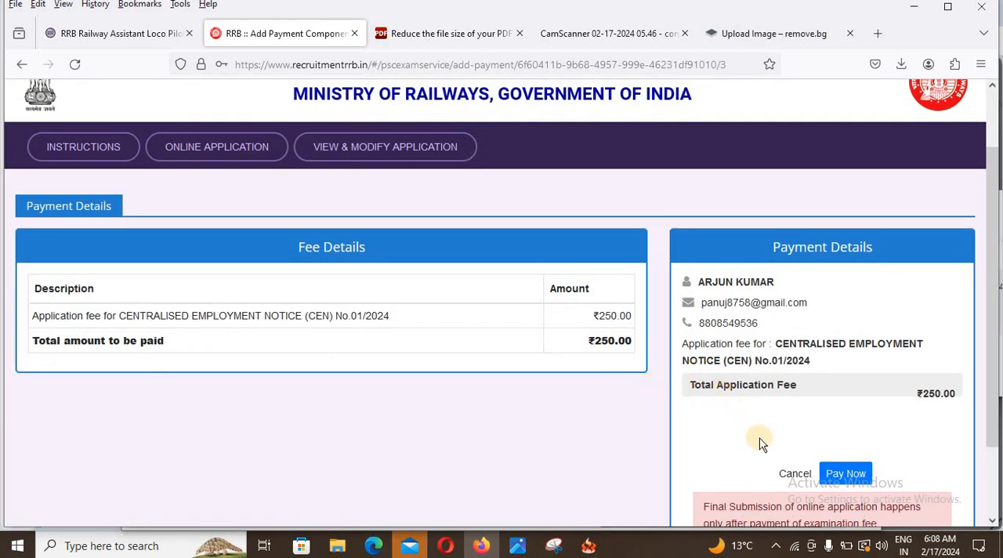
left_click(851, 476)
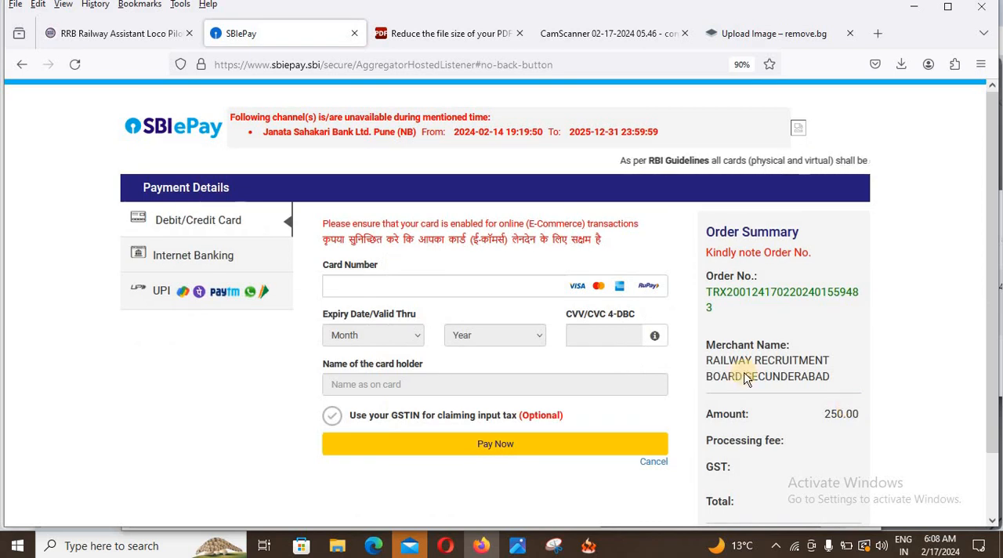
left_click(264, 300)
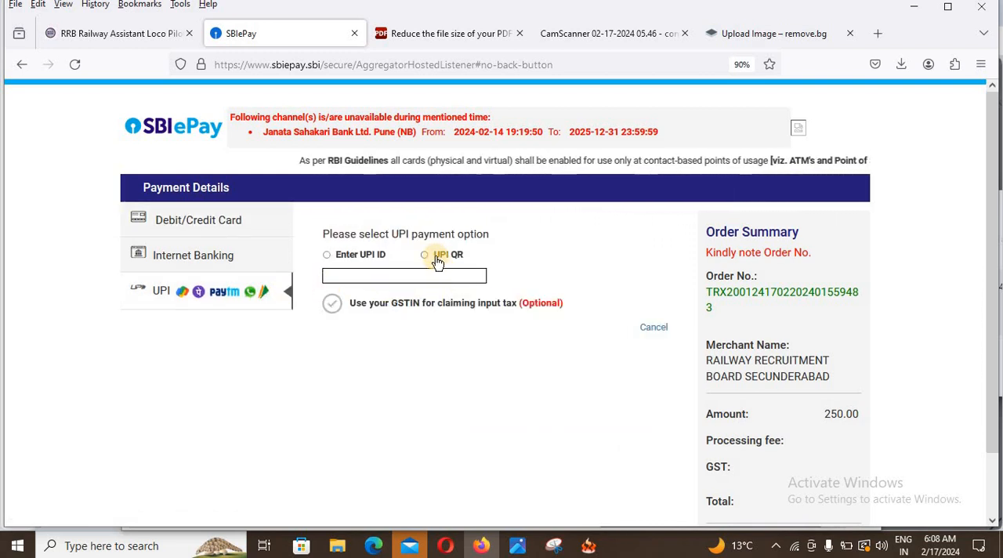
left_click(437, 259)
left_click(488, 334)
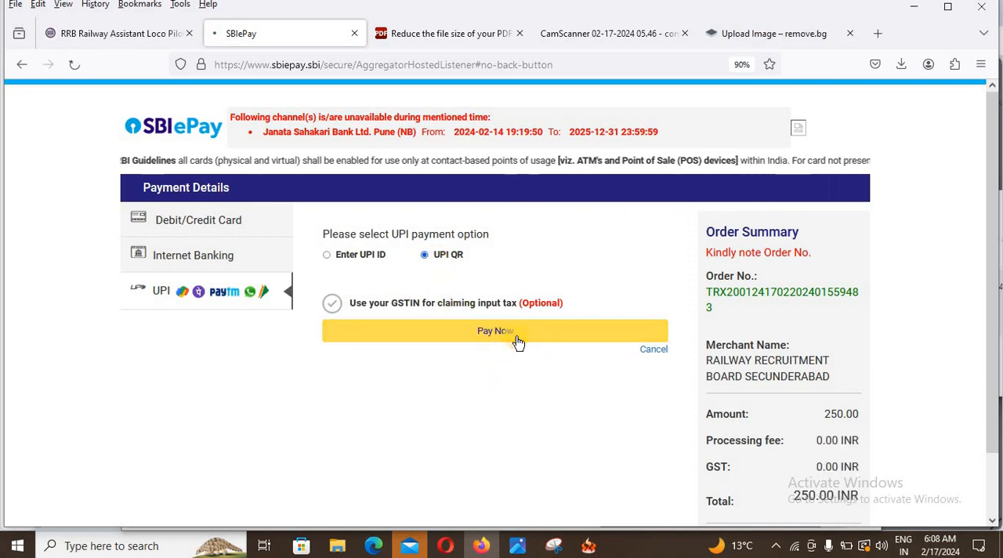
left_click(517, 341)
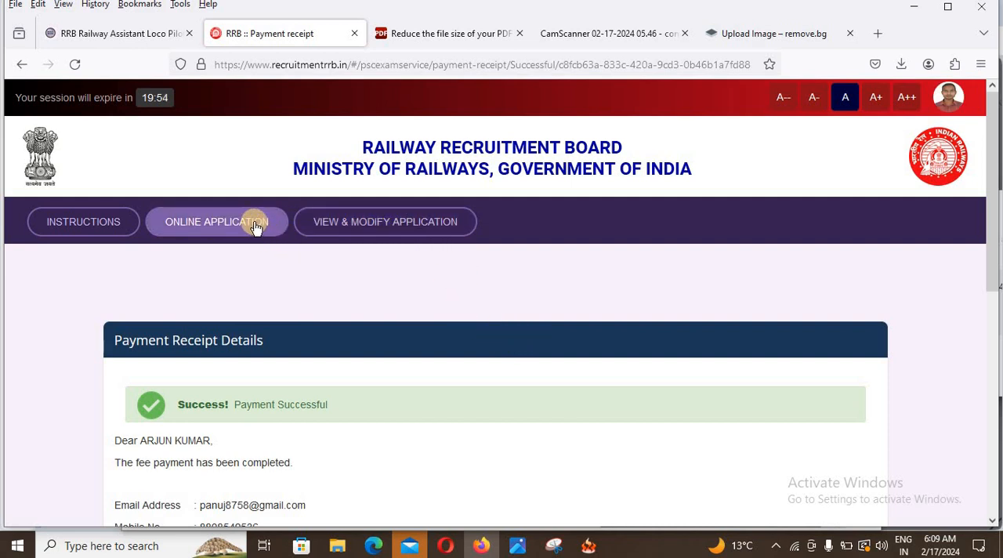
Step: Open the submitted Assistant Loco Pilot application from My Application and review it through to the declaration and print option
left_click(402, 229)
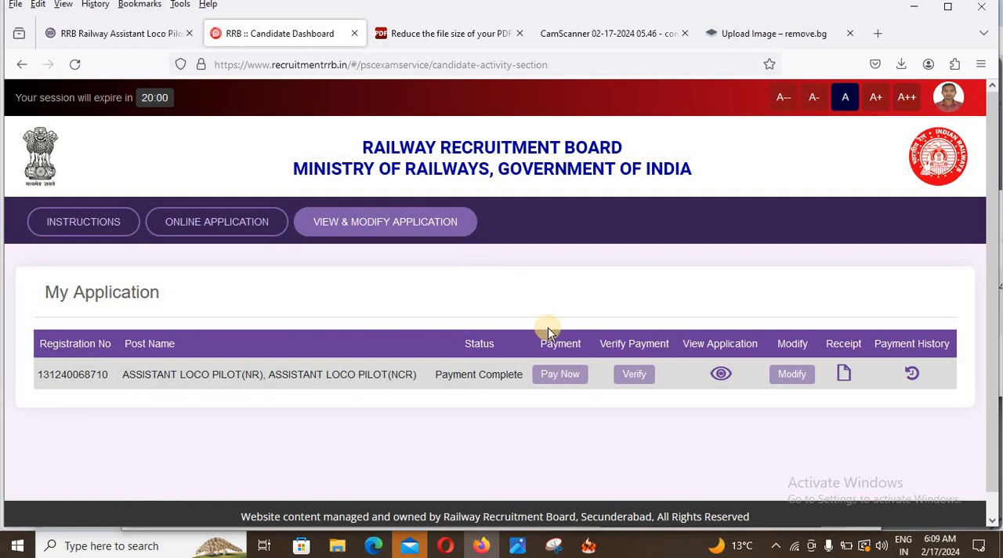
left_click(721, 375)
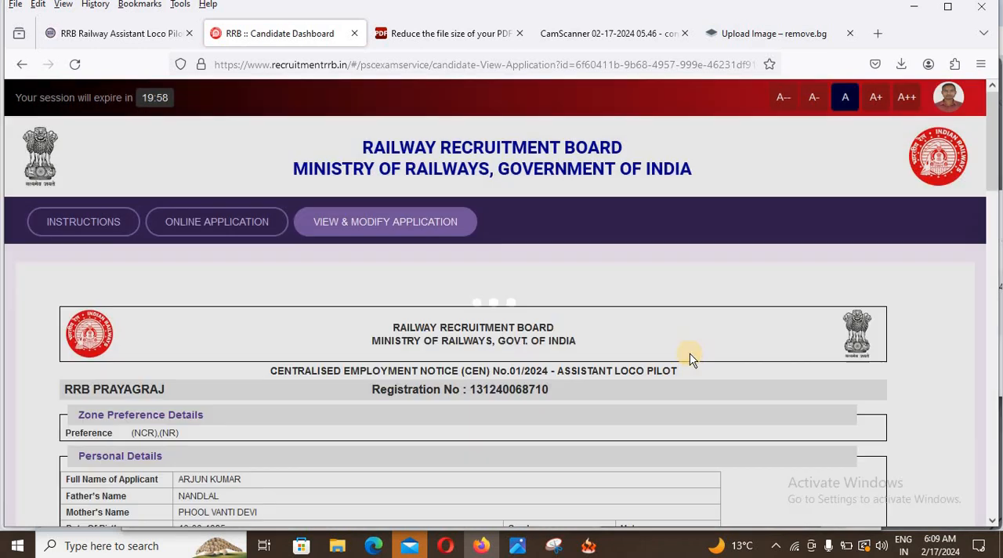
scroll(693, 358, "down", 15)
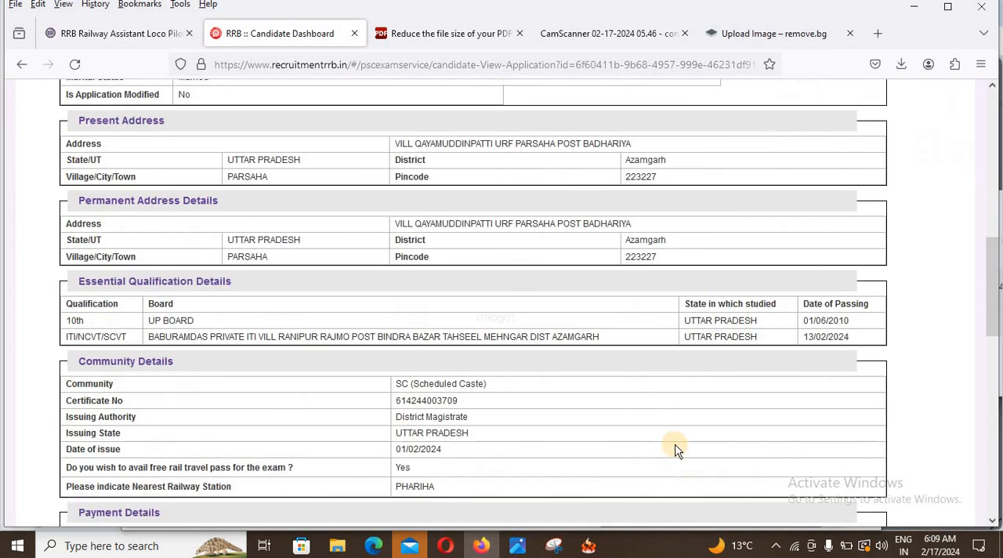
scroll(677, 451, "down", 3)
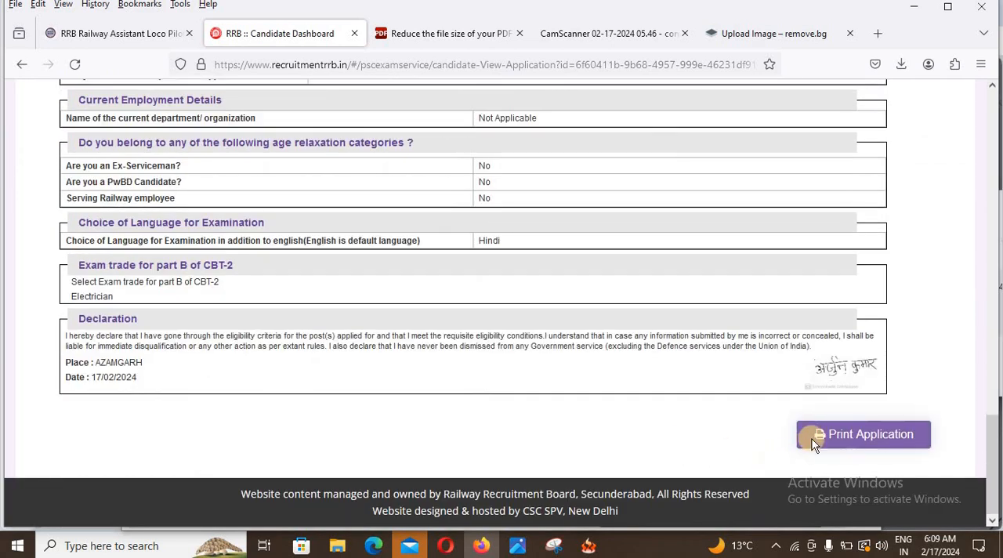